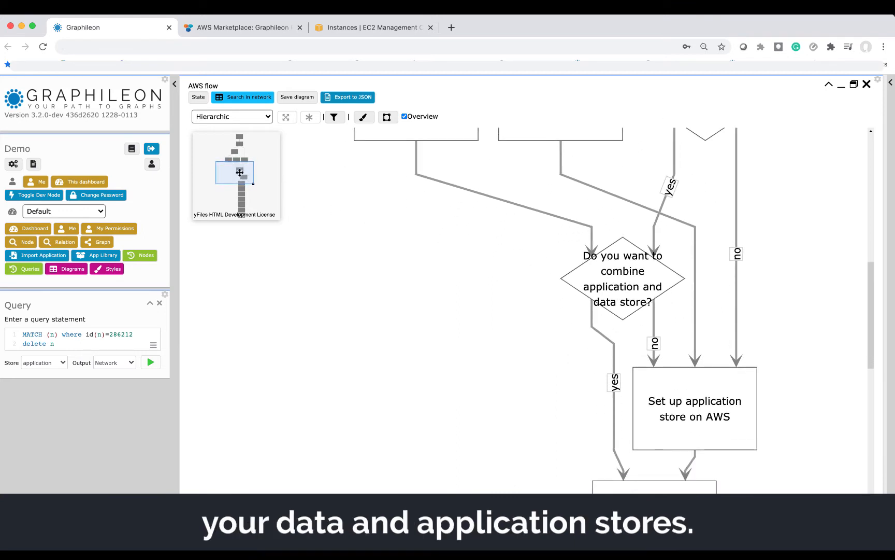
Drag the minimap viewport down to show Launch Graphileon through Log on to Graphileon.
drag(238, 173, 238, 192)
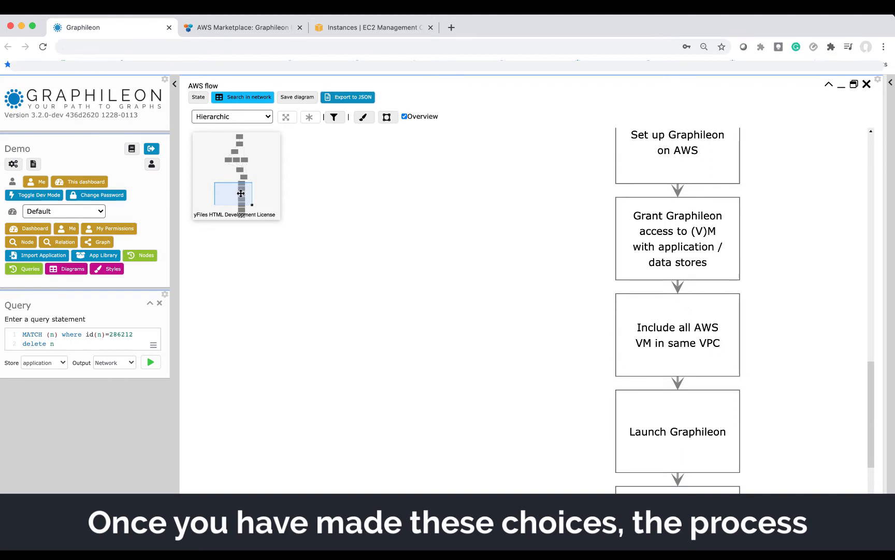
mouse_move(241, 194)
mouse_down()
mouse_move(238, 208)
mouse_move(245, 208)
mouse_up()
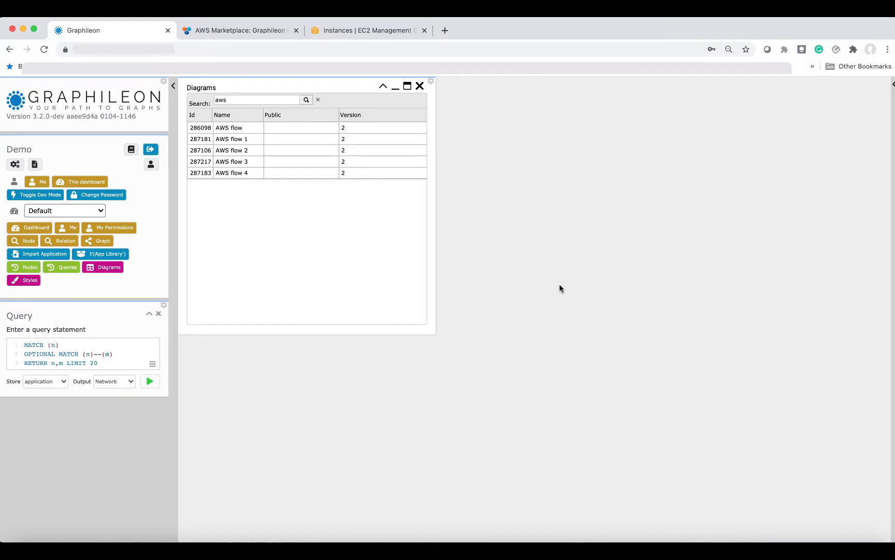
Open AWS flow 2 in yFilesView, zoomed in, and pan from Start down to Log on to Graphileon.
right_click(283, 150)
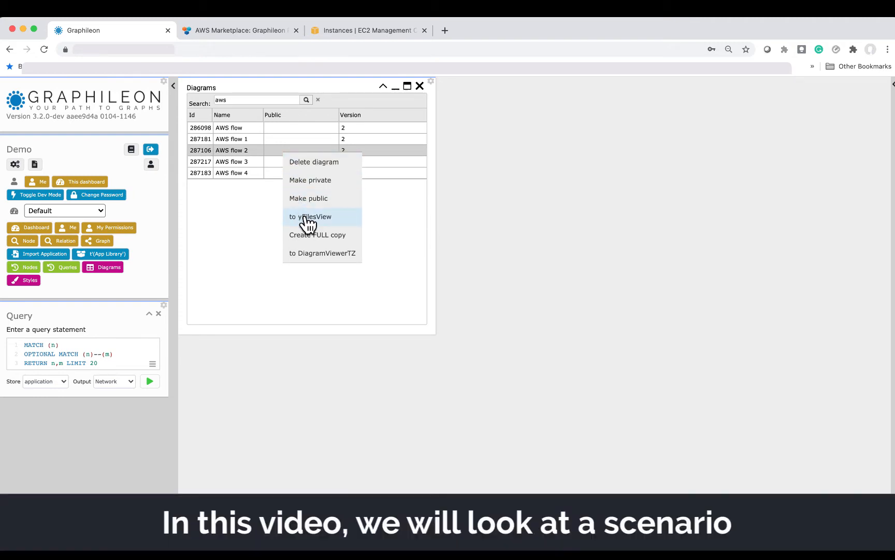
click(304, 217)
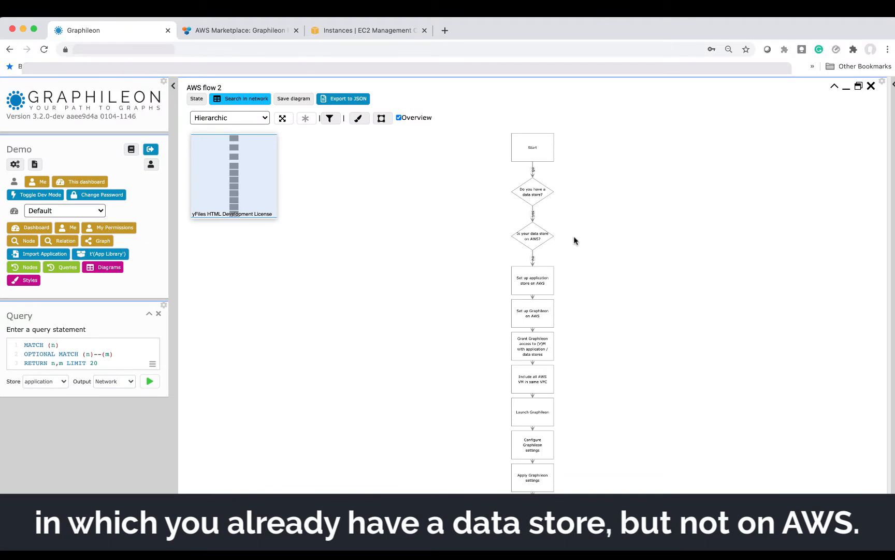
scroll(585, 205, up, 3)
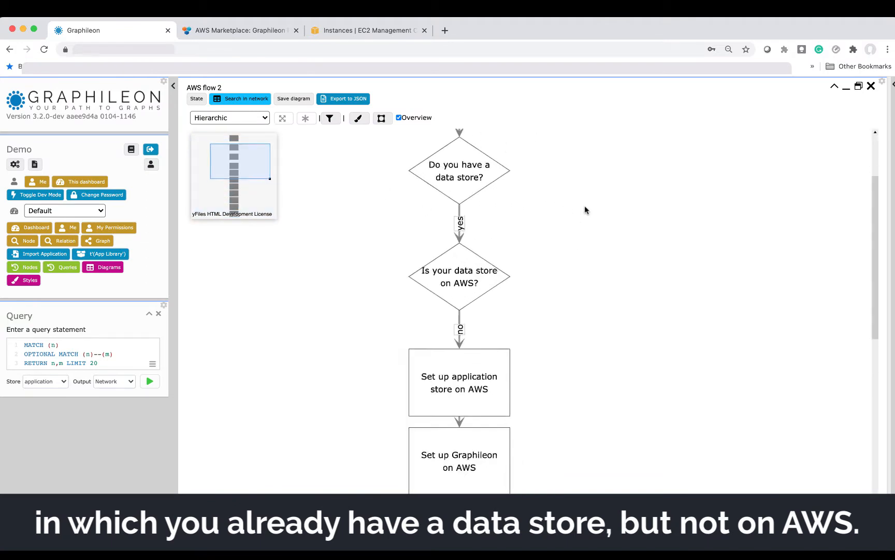
drag(259, 168, 249, 156)
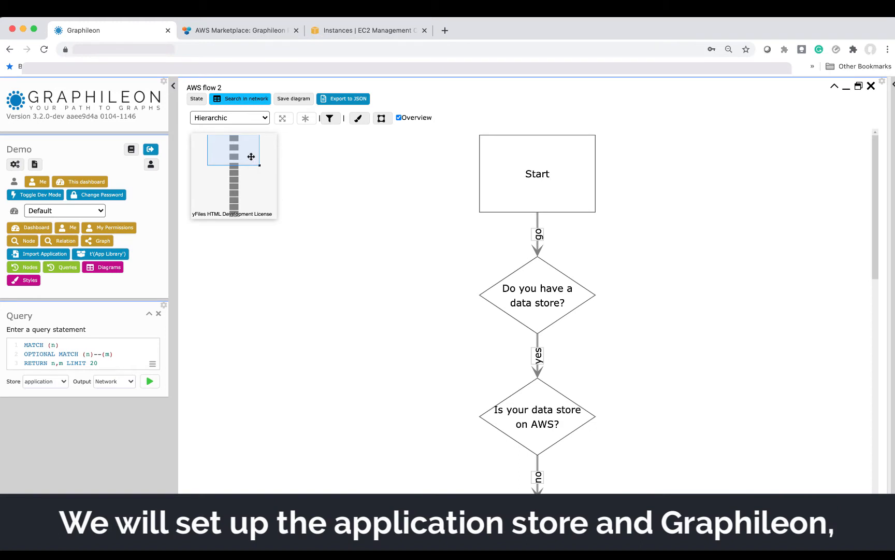
drag(249, 158, 249, 215)
scroll(249, 209, up, 1)
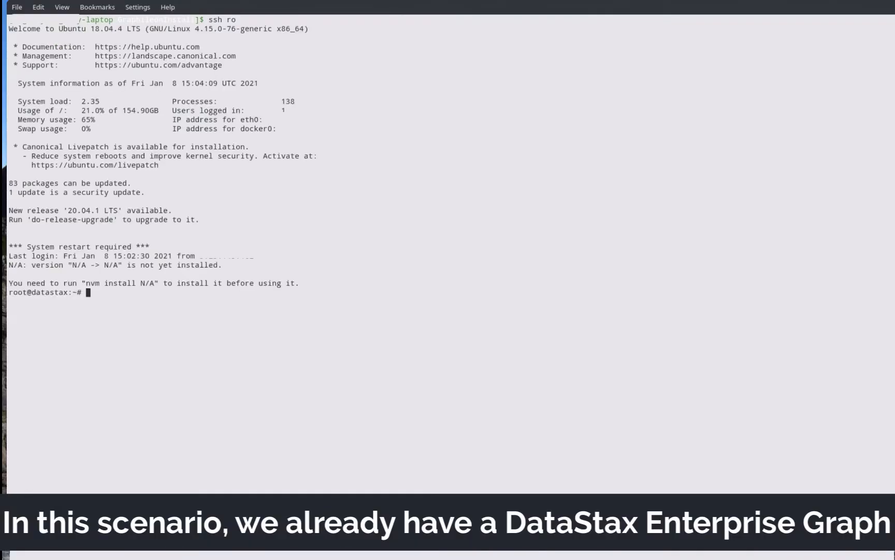
Enter the datastax container, start dse gremlin-console, and alias g to quickstart.g.
text(docker exec -ti datastax bash)
key(Return)
text(dse gremlin-console)
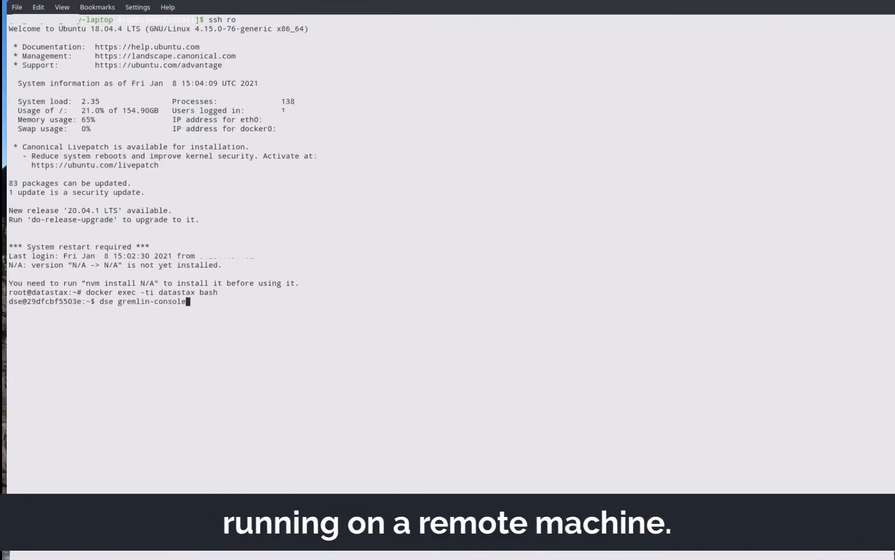
key(Return)
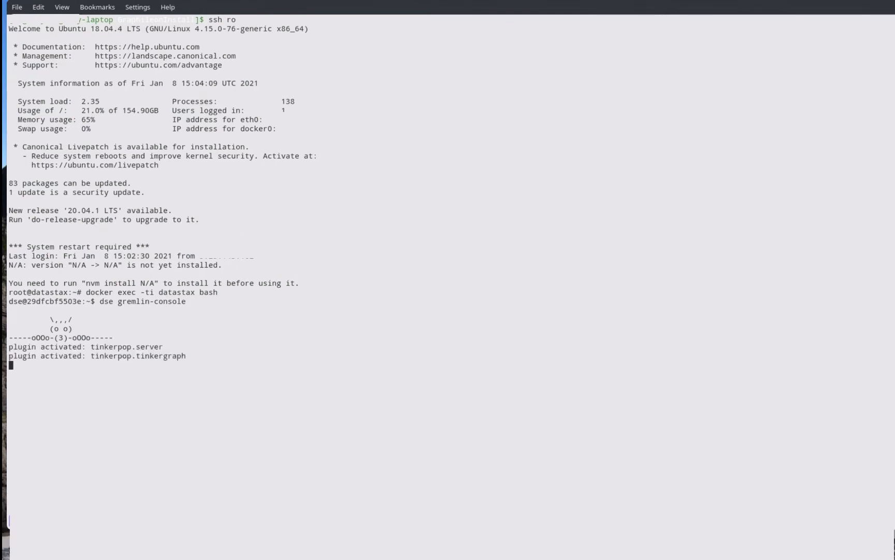
text(:remote config alias g quickstart.g)
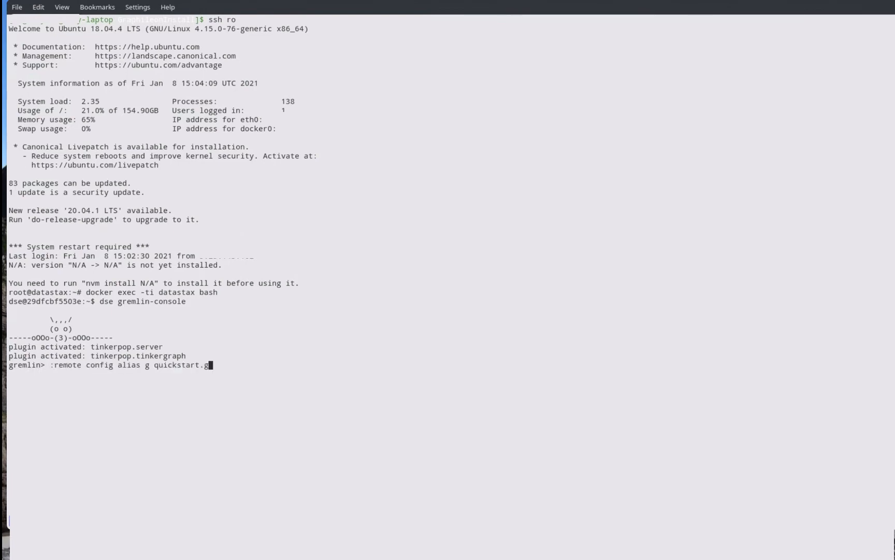
key(Return)
Run g.V() and g.V().valueMap() to list the vertices and their properties.
text(g)
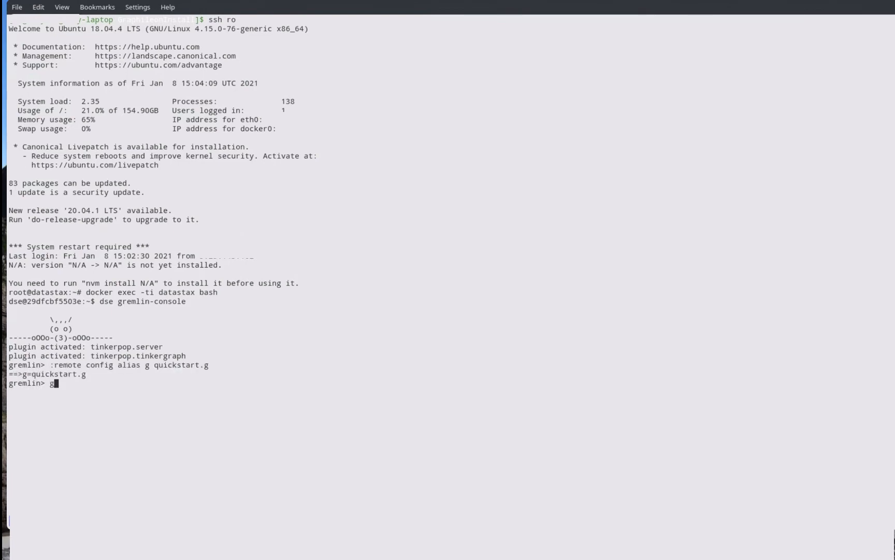
text(.V())
key(Return)
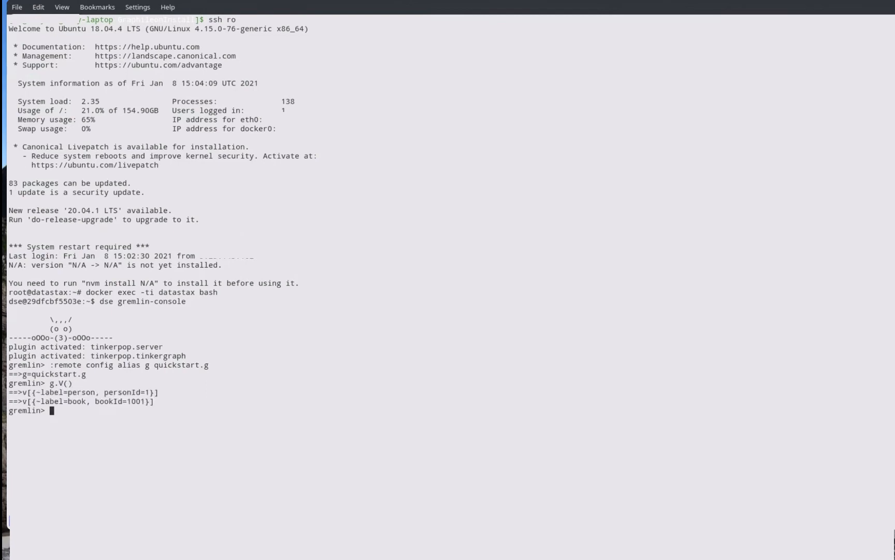
text(g.V().valueMap())
key(Return)
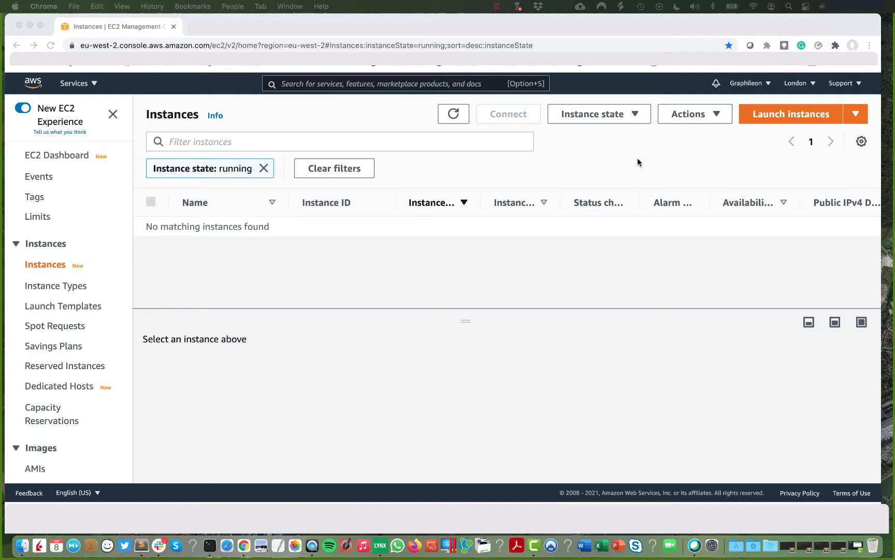
Start a new instance launch with the Amazon Linux 2 image and t3.large type.
click(789, 117)
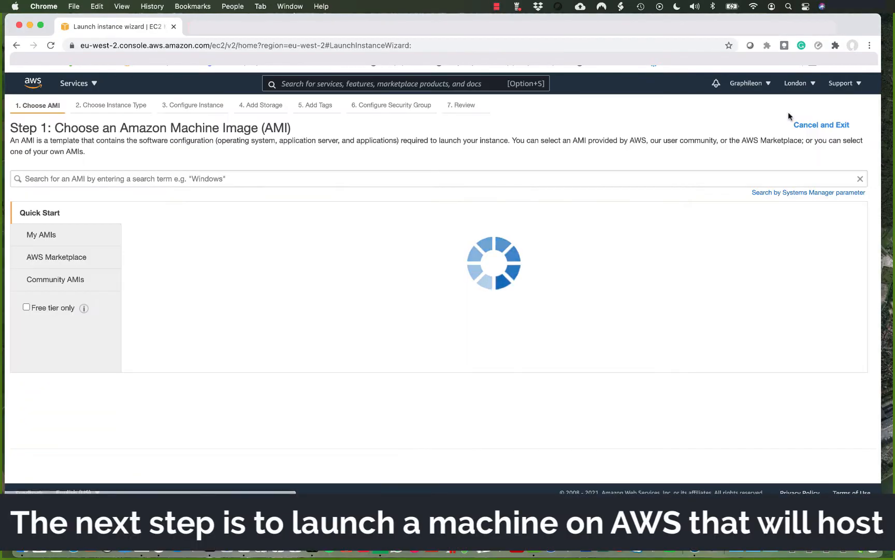
click(827, 236)
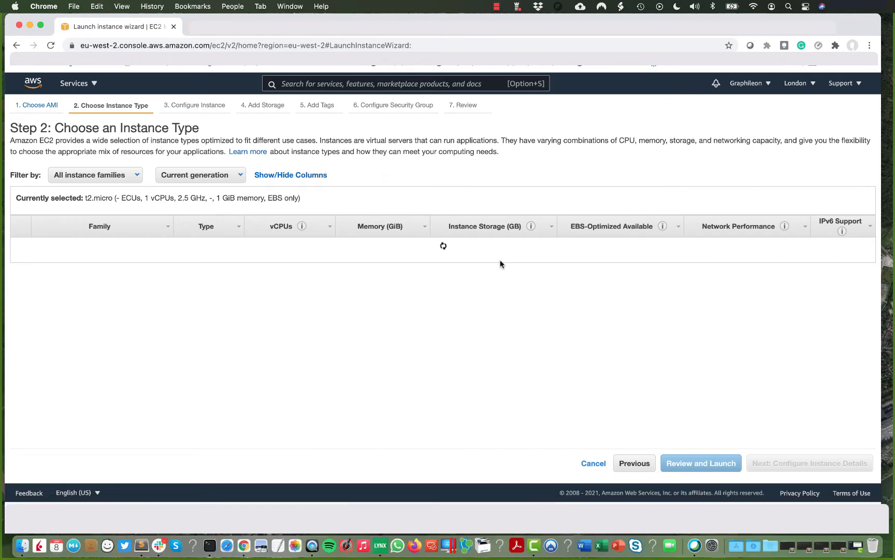
scroll(326, 313, down, 3)
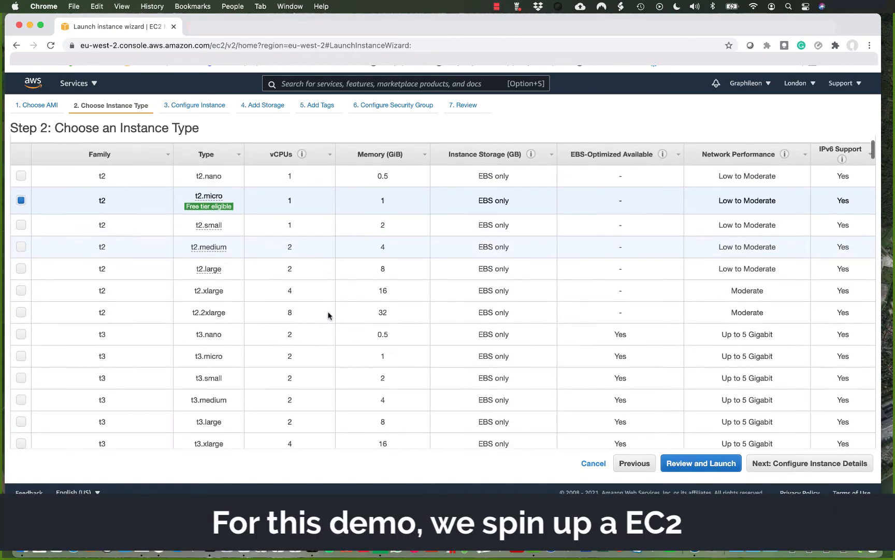
scroll(328, 315, down, 3)
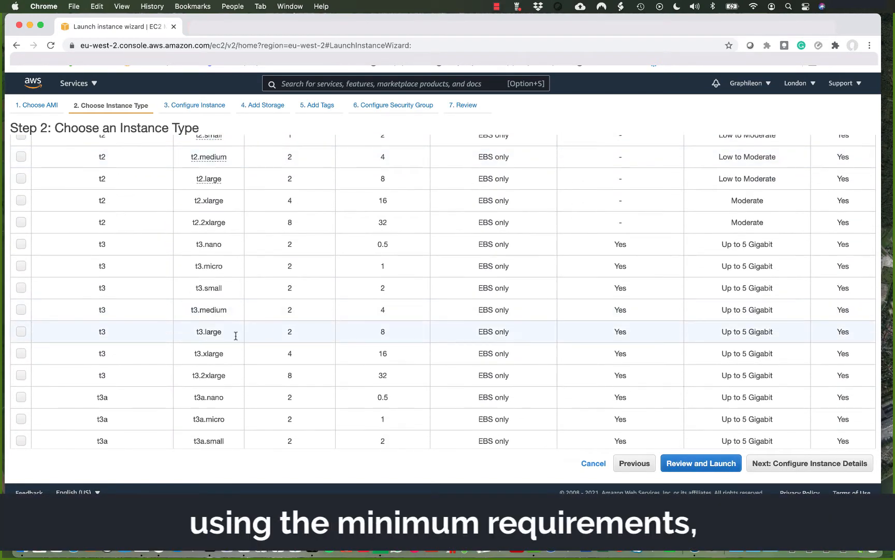
click(21, 332)
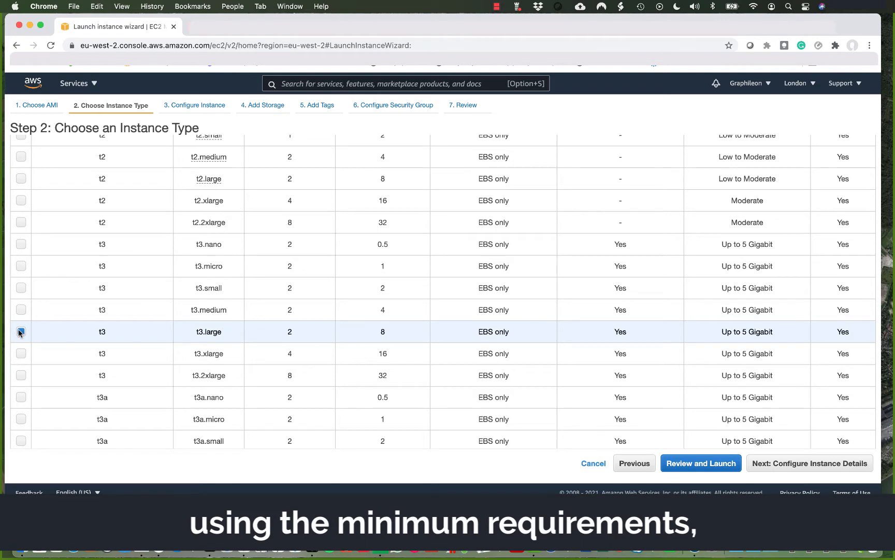
Set the root volume to 16 GiB and advance to Configure Security Group.
click(783, 465)
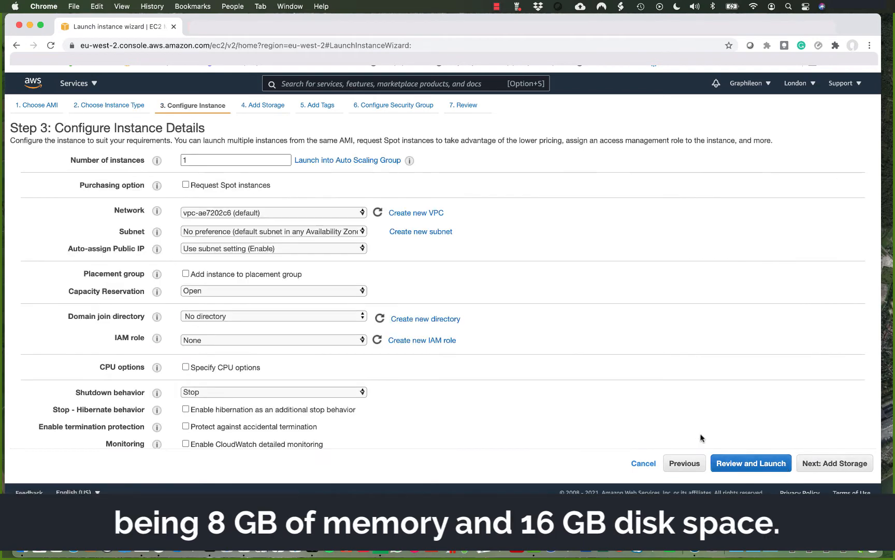
click(824, 468)
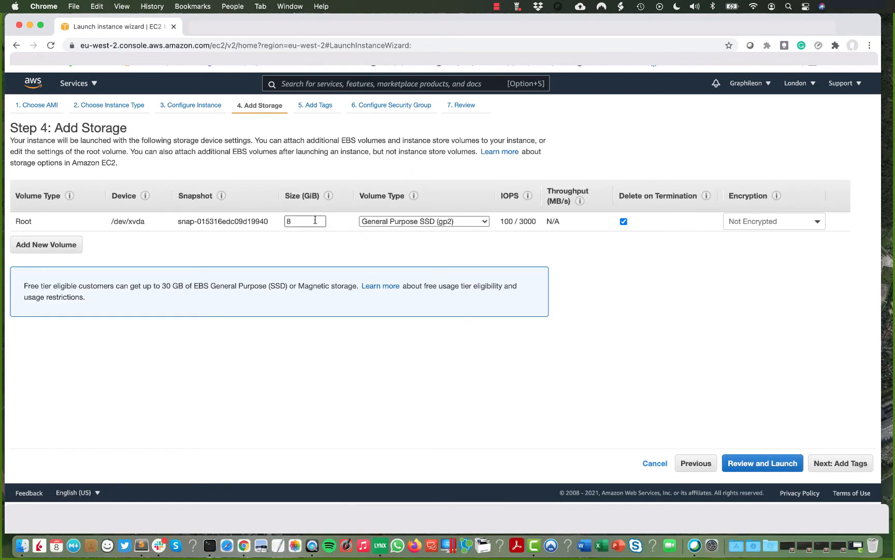
click(309, 220)
key(BackSpace)
text(16)
click(846, 469)
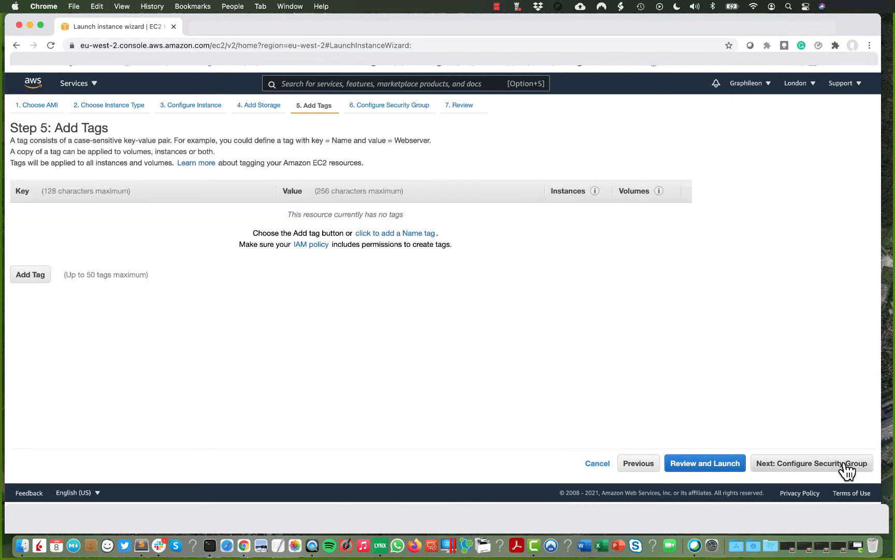
click(848, 470)
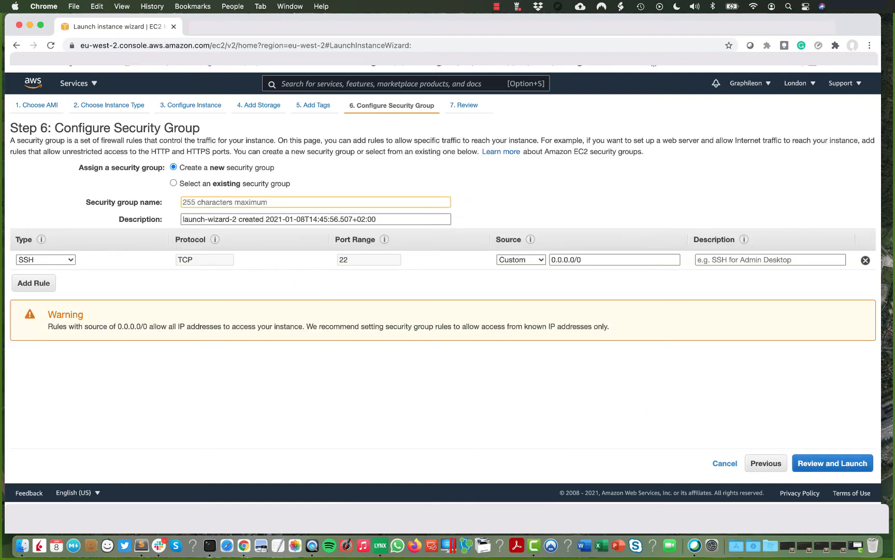
Name and describe the security group SG-datastax-applicationstore.
text(SG-datastax-applicationstore)
click(288, 219)
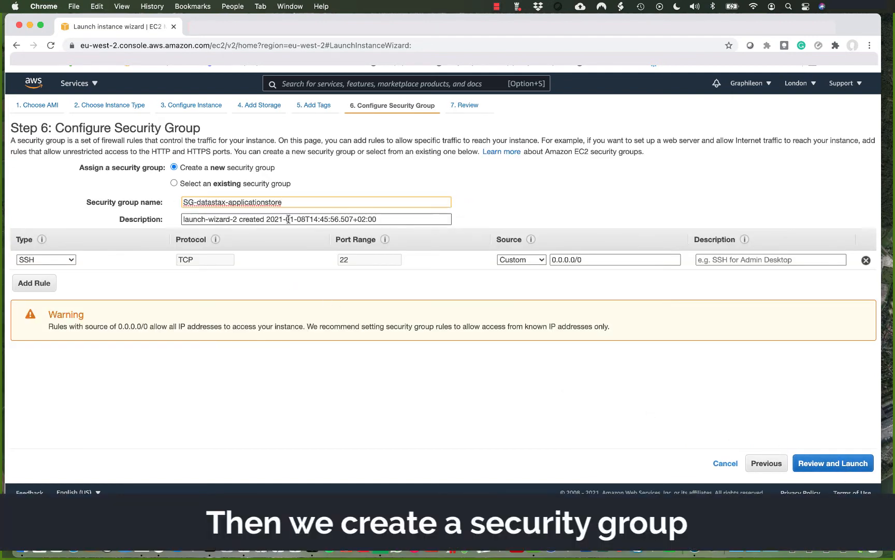
click(188, 215)
text(SG-)
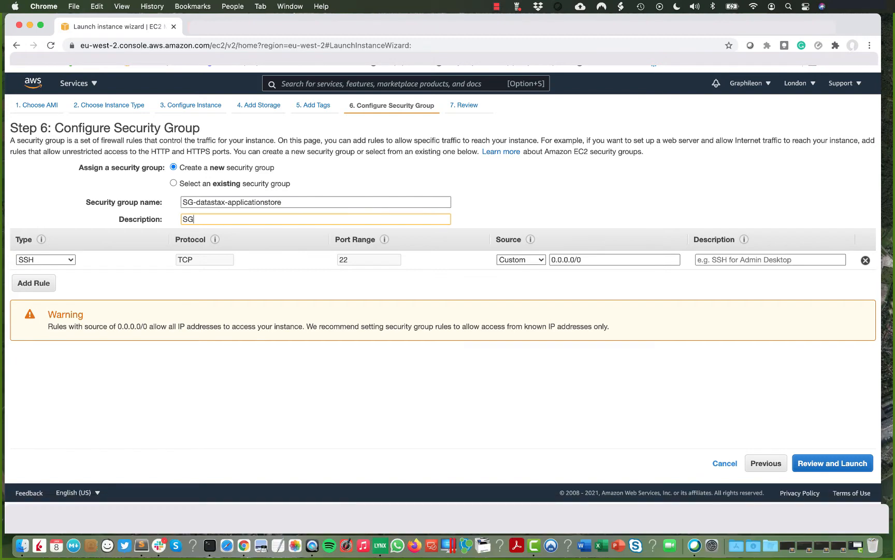
text(datastax-applicationstore)
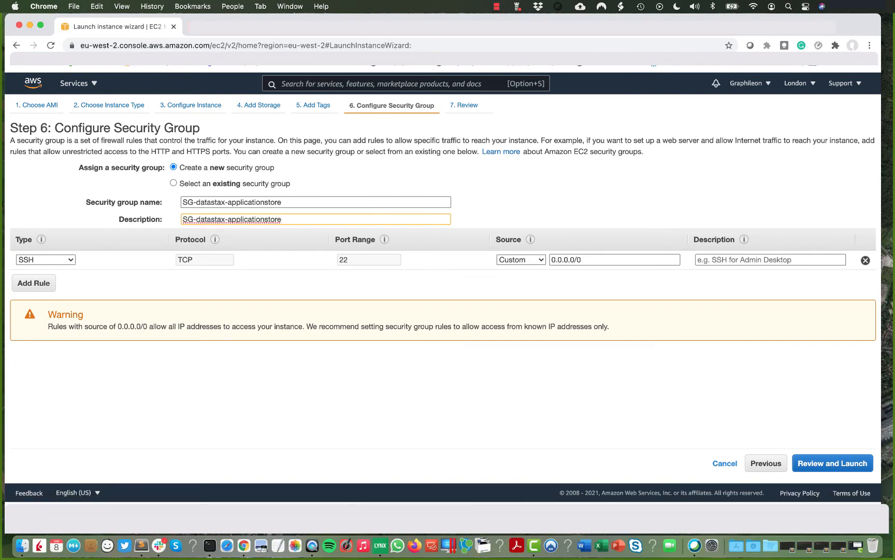
Launch the instance with a new downloaded key pair KP-datastax-applicationstore.
click(833, 469)
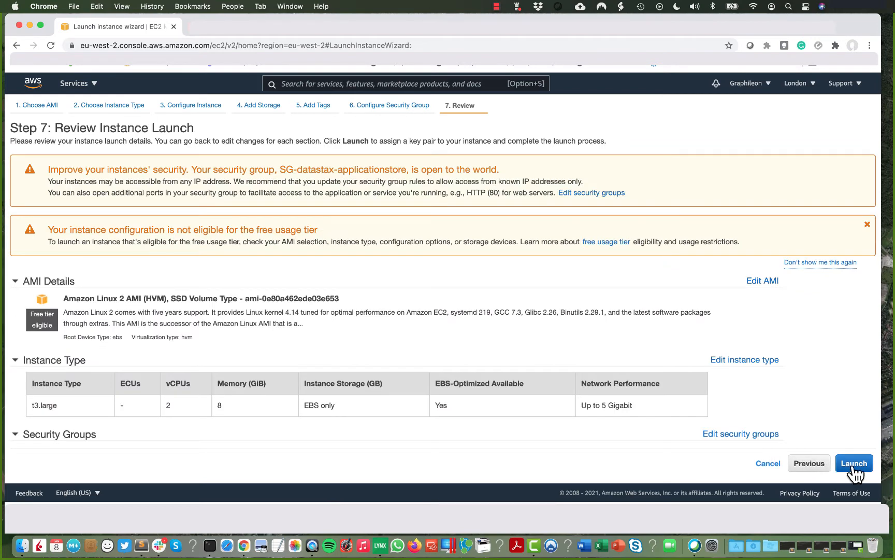
click(854, 466)
click(370, 304)
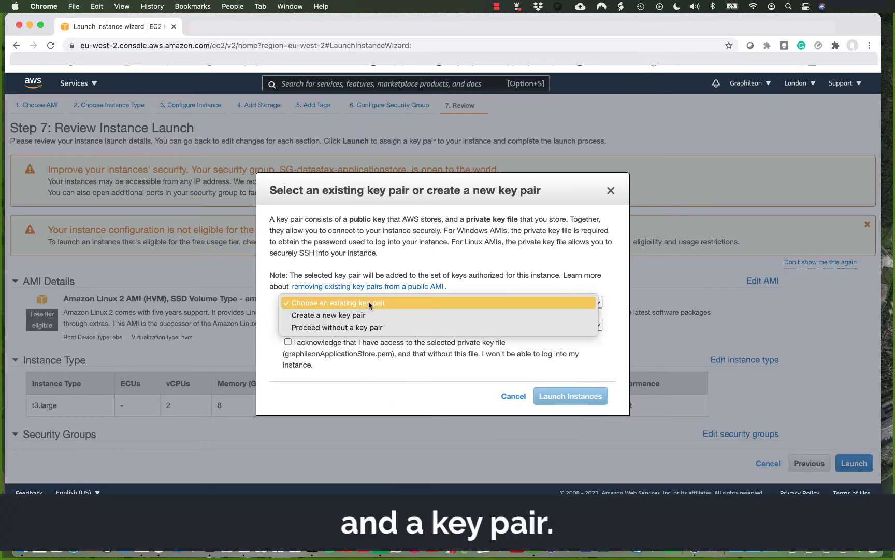
click(354, 315)
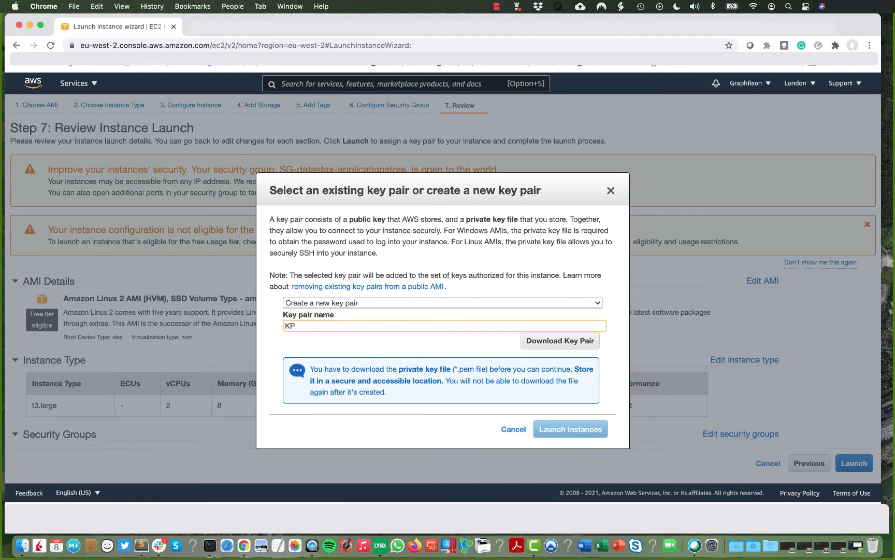
text(KP)
text(-datastax-applicationstore)
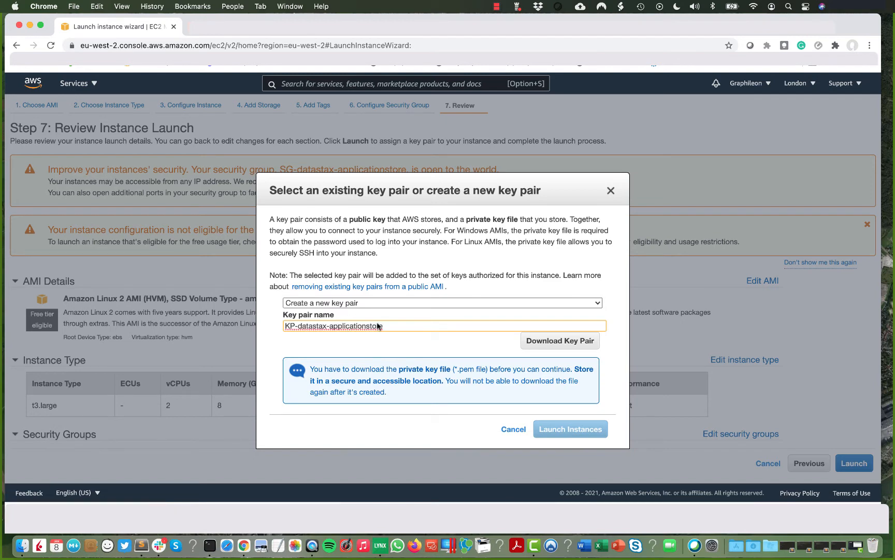
click(548, 345)
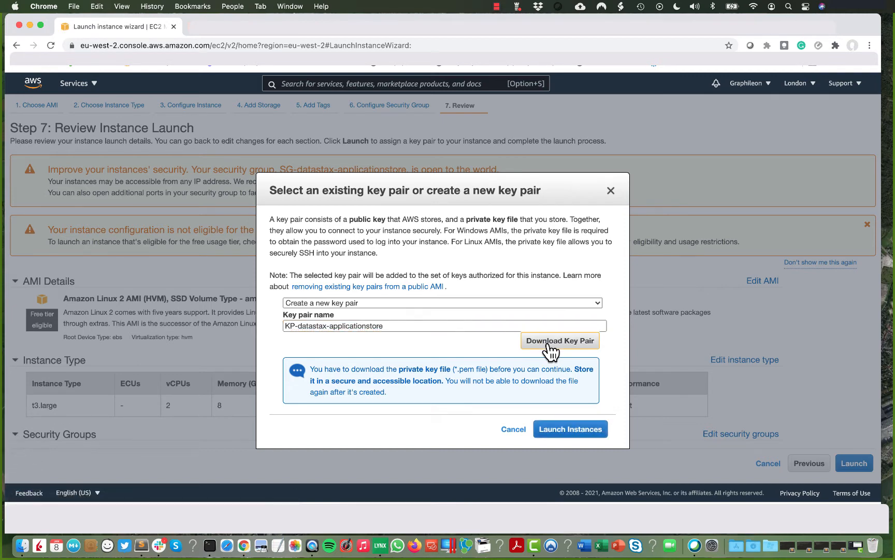
click(570, 431)
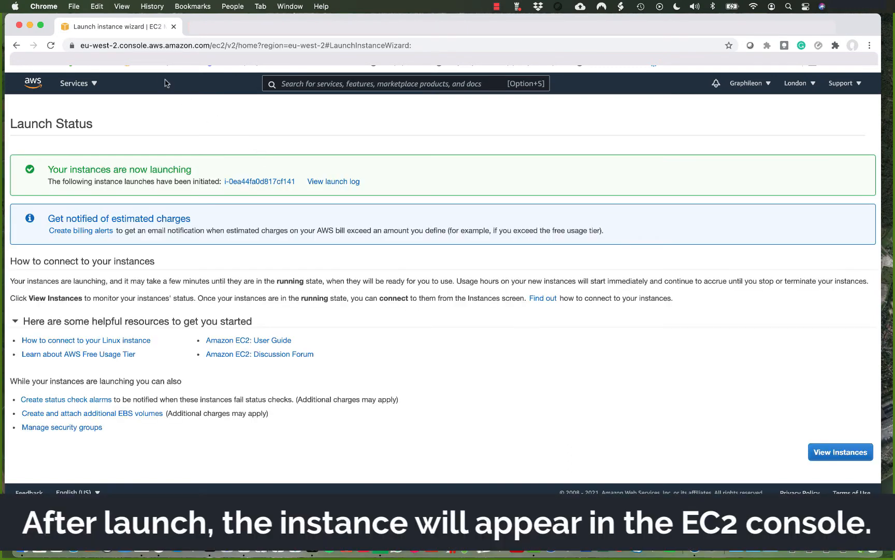
Refresh the Instances list, name the new instance DS-appstore, and open its details page.
click(151, 68)
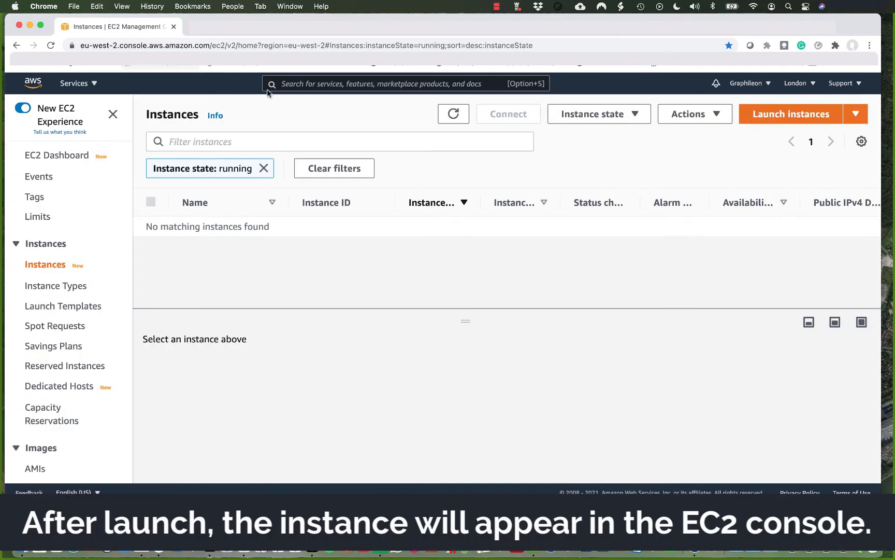
click(454, 116)
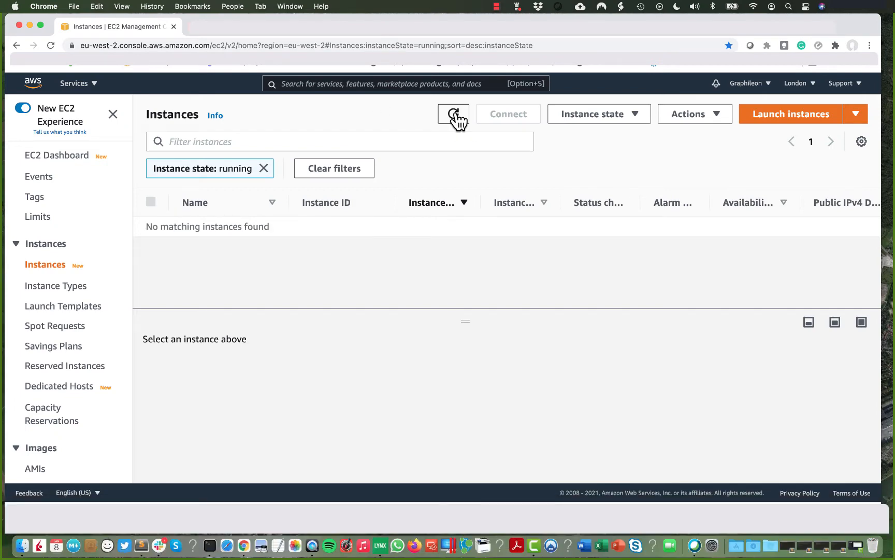
click(455, 115)
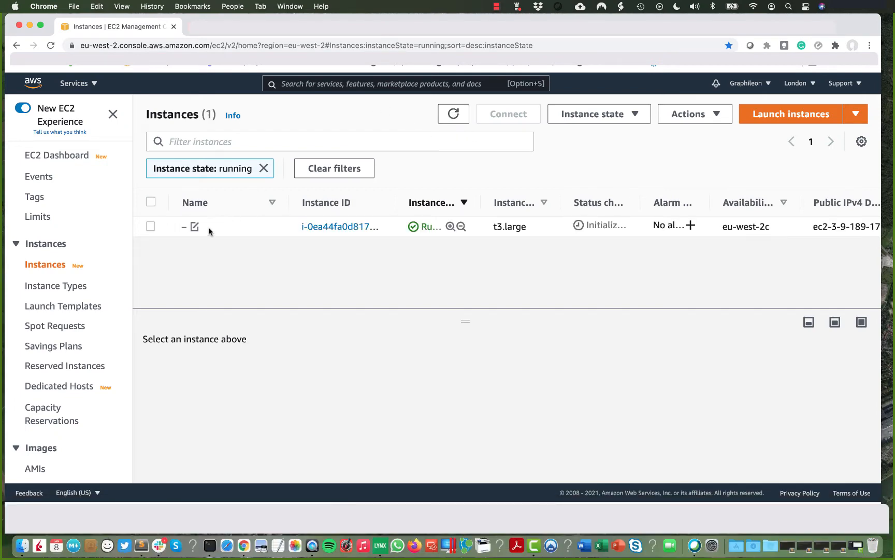
click(195, 226)
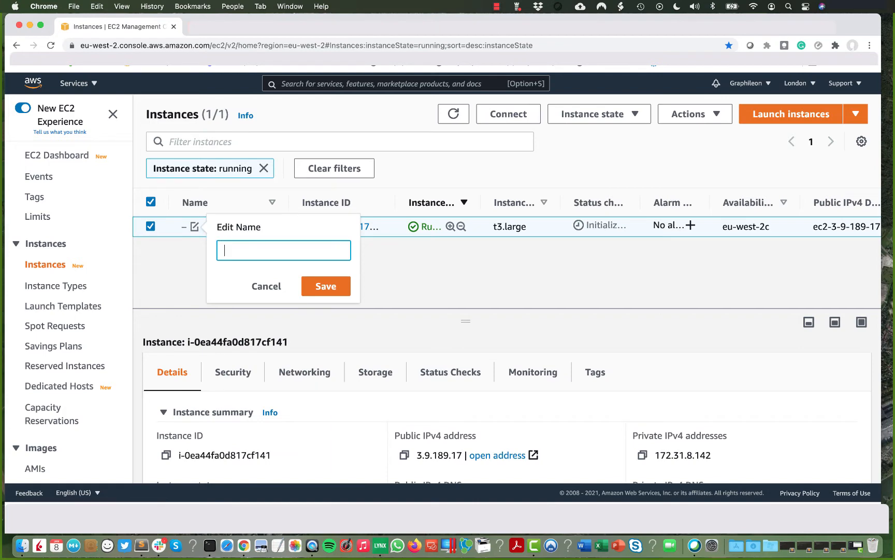
text(DS-appstore)
click(326, 287)
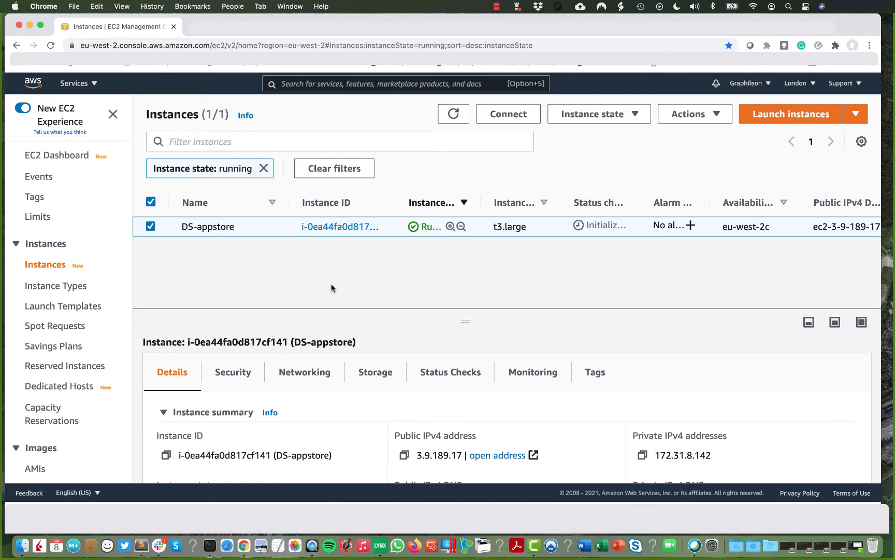
click(332, 226)
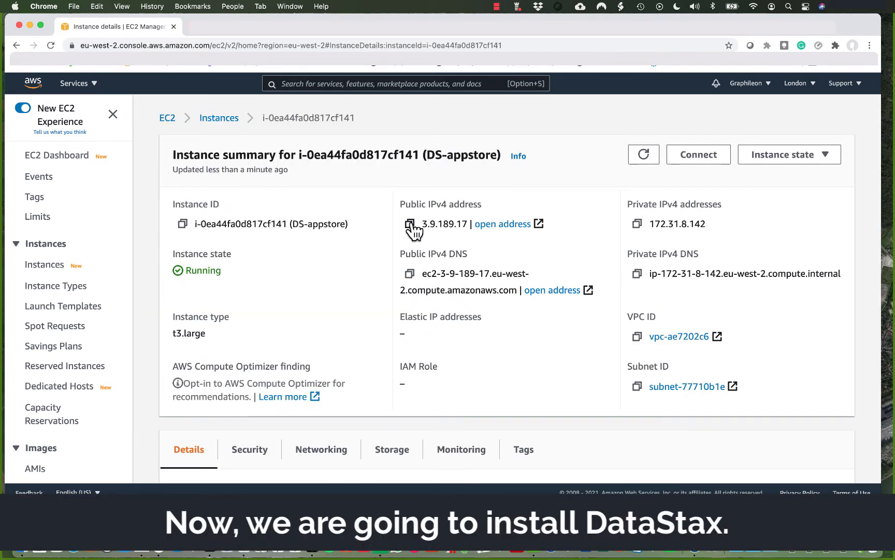
SSH to ec2-user at the instance's public IP with the .pem key, accepting the host.
click(411, 224)
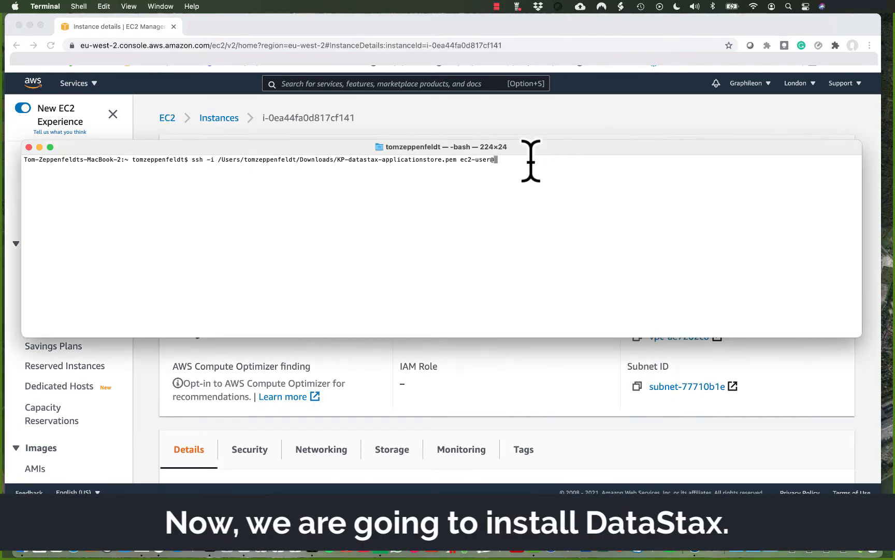
key(super+v)
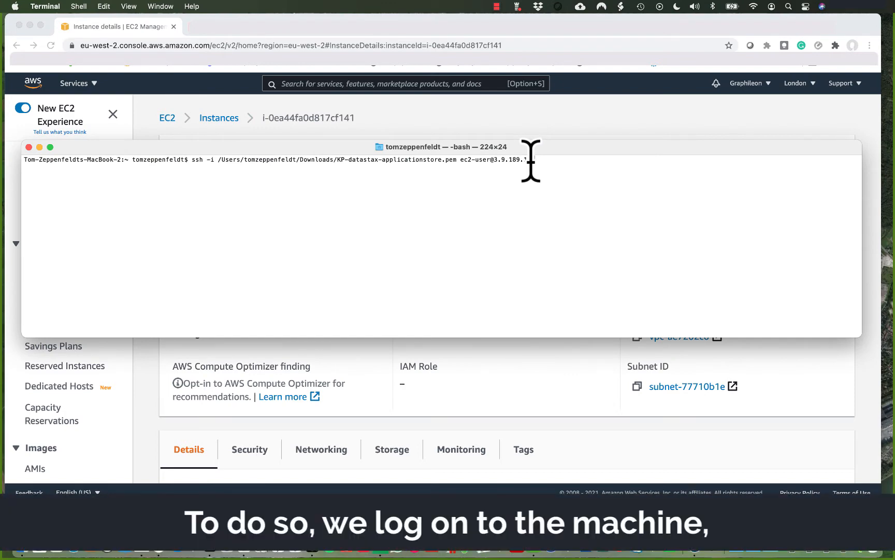
key(Return)
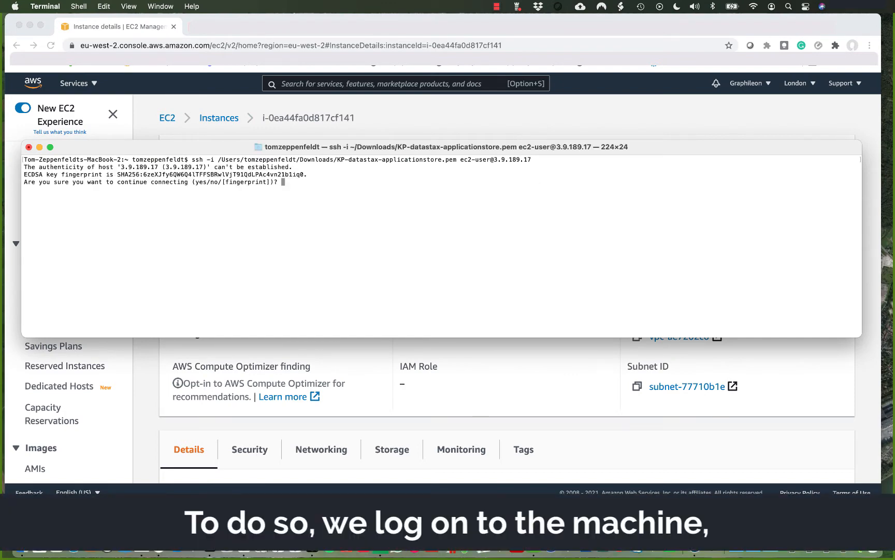
text(yes)
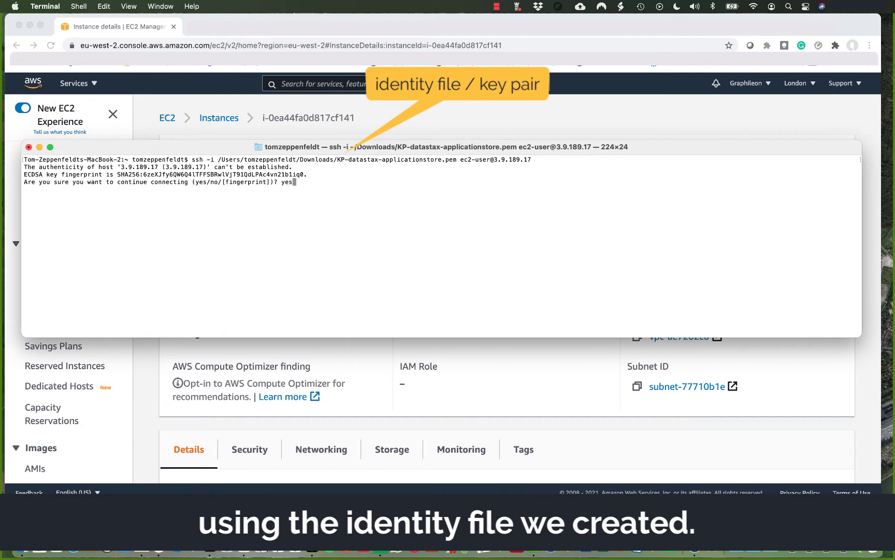
key(Return)
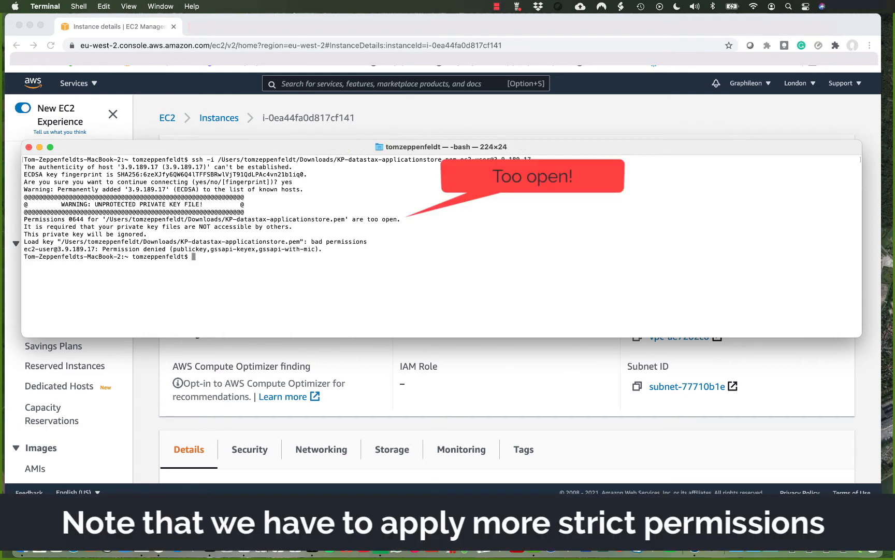
Run chmod 400 on the key file and rerun the ssh connection.
key(super+v)
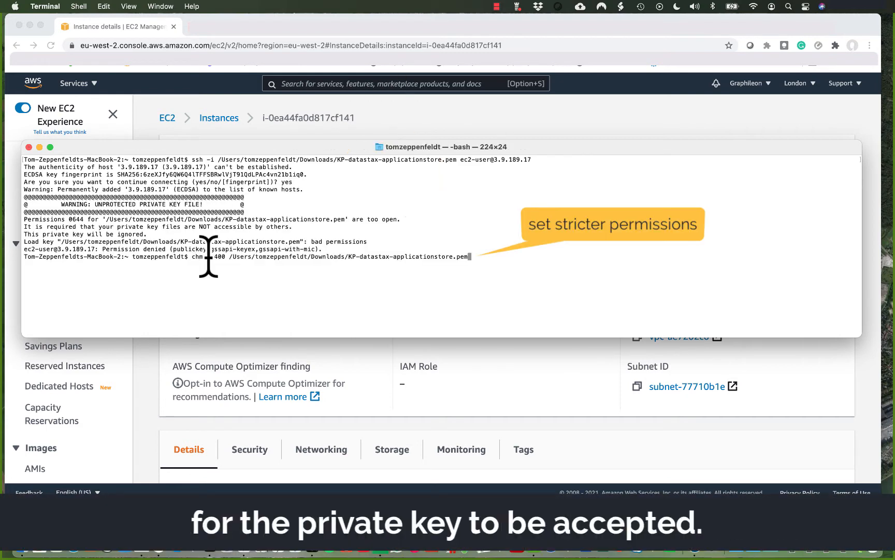
key(Return)
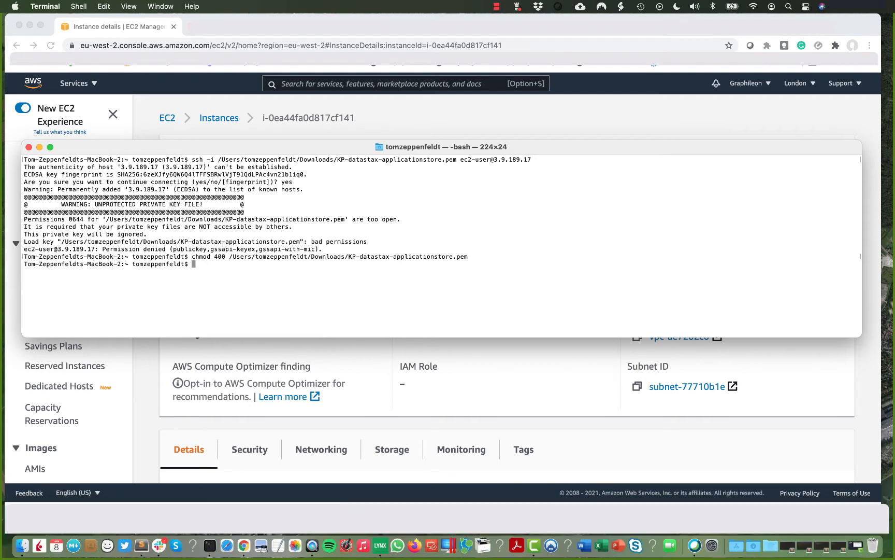
key(Up)
key(Up)
key(Return)
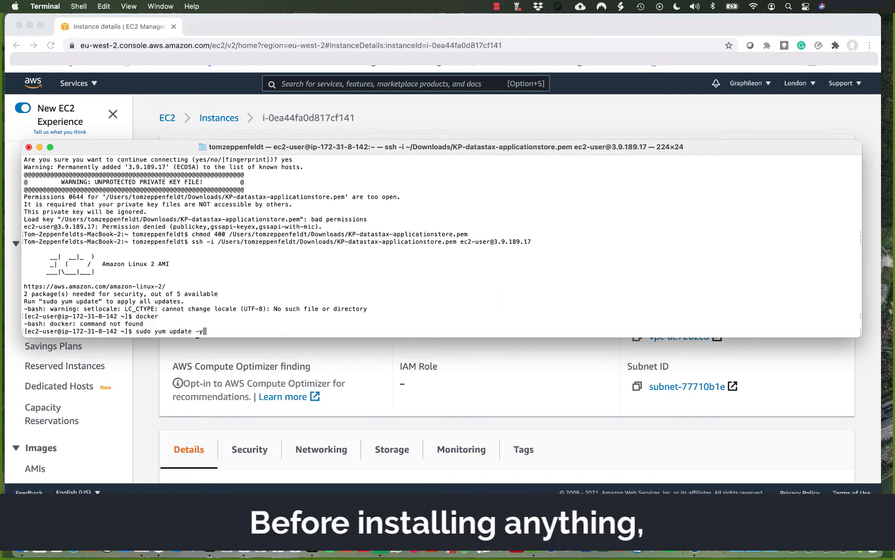
Run sudo yum update -y and install Docker via amazon-linux-extras, confirming with y.
key(Return)
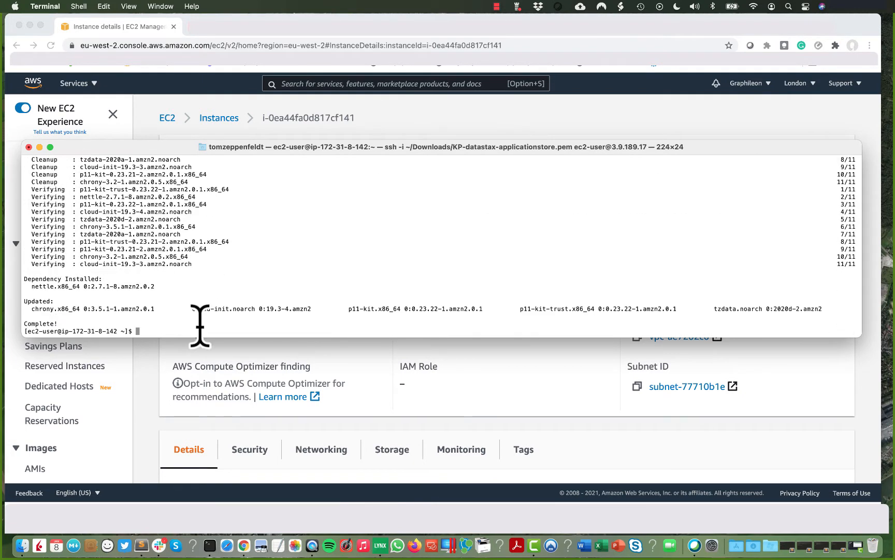
key(Return)
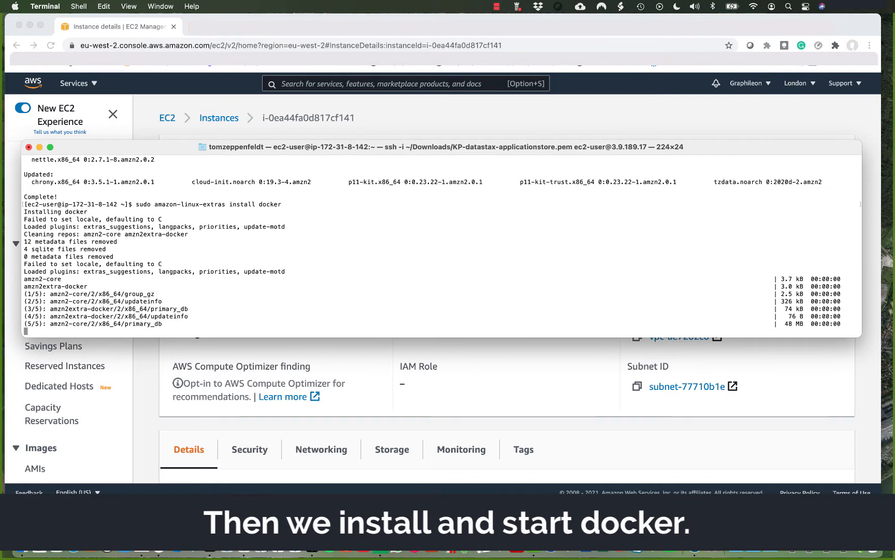
text(y)
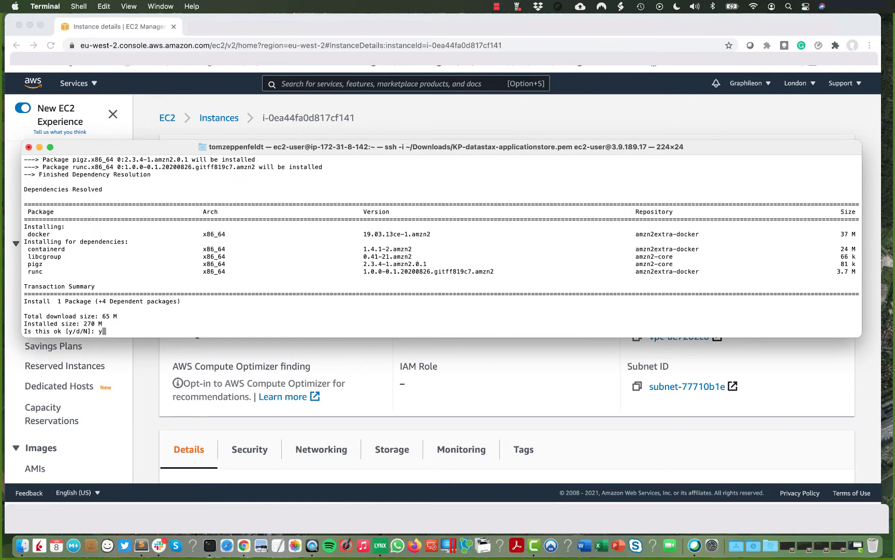
key(Return)
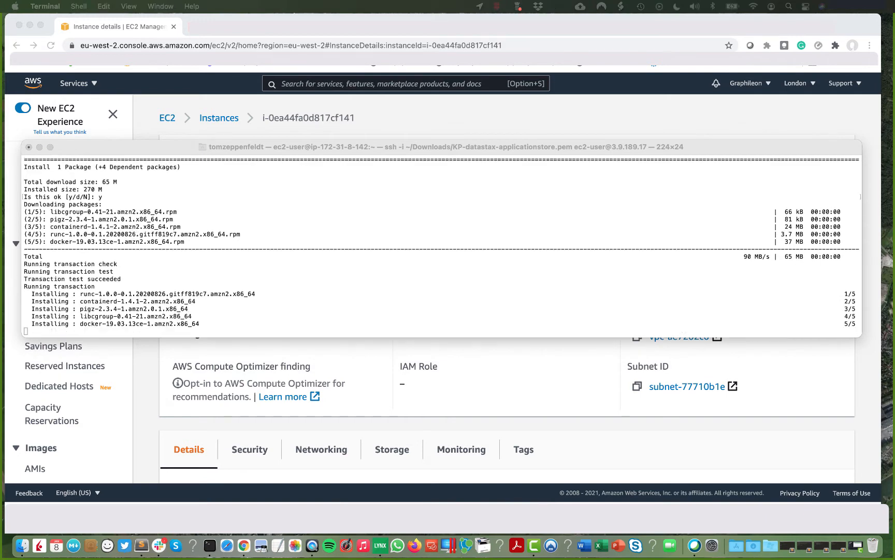
Start the Docker service with sudo service docker start.
click(142, 332)
key(super+v)
key(Return)
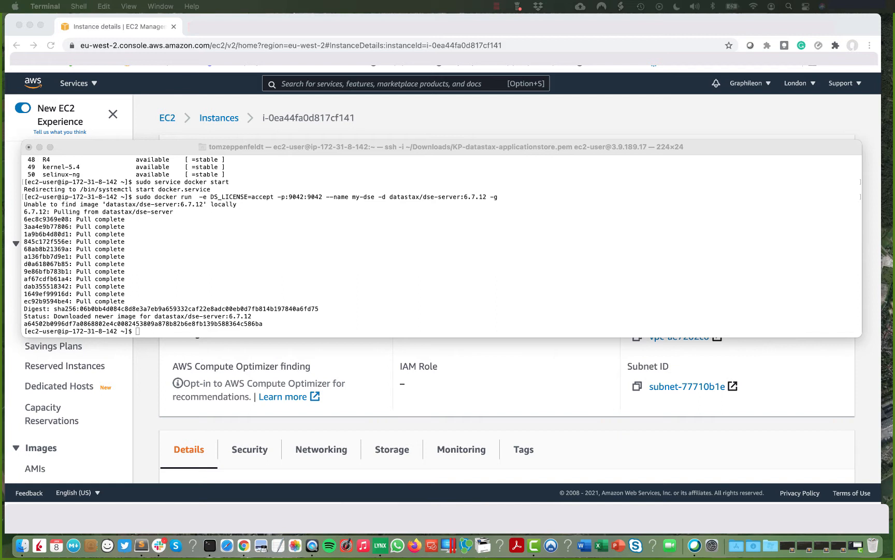
Check my-dse is running with sudo docker ps and open dse.yaml in nano.
click(146, 331)
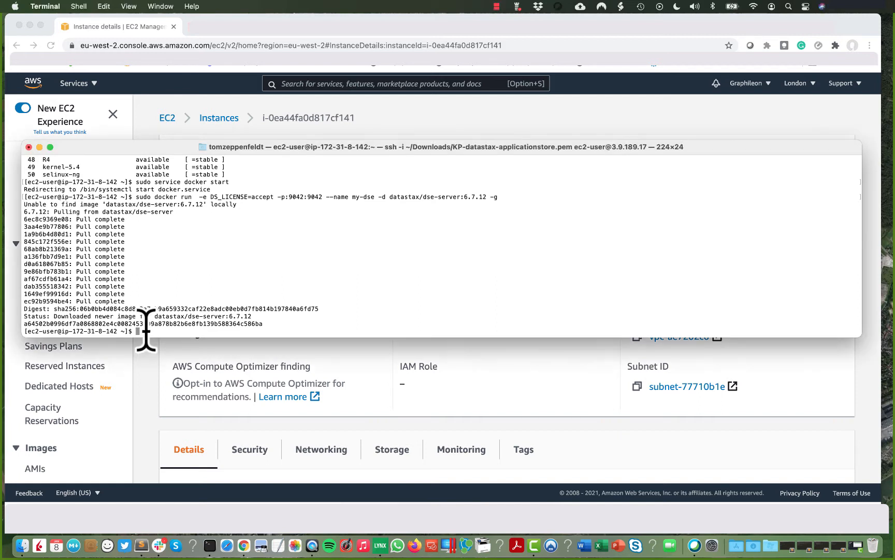
text(sudo docker ps)
key(Return)
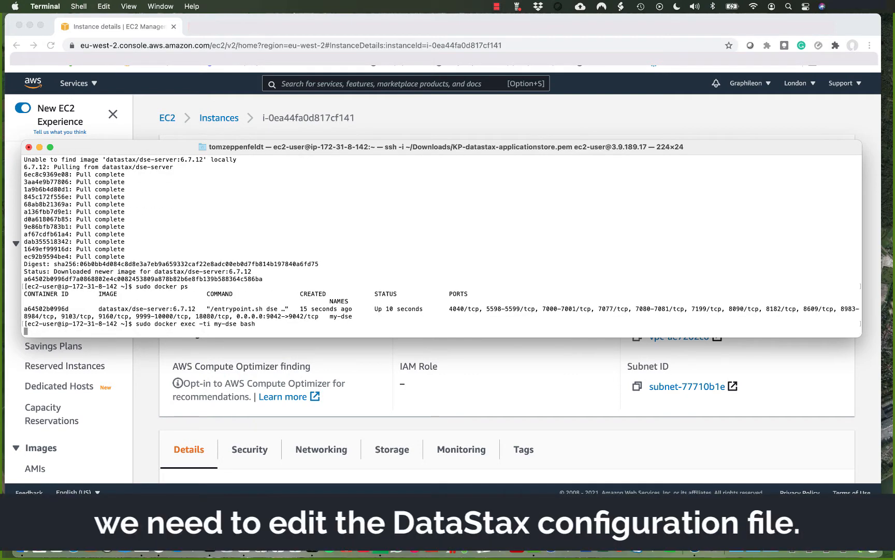
key(Return)
Uncomment max_query_params in dse.yaml and change its value from 16 to 64.
key(ctrl+w)
text(ma)
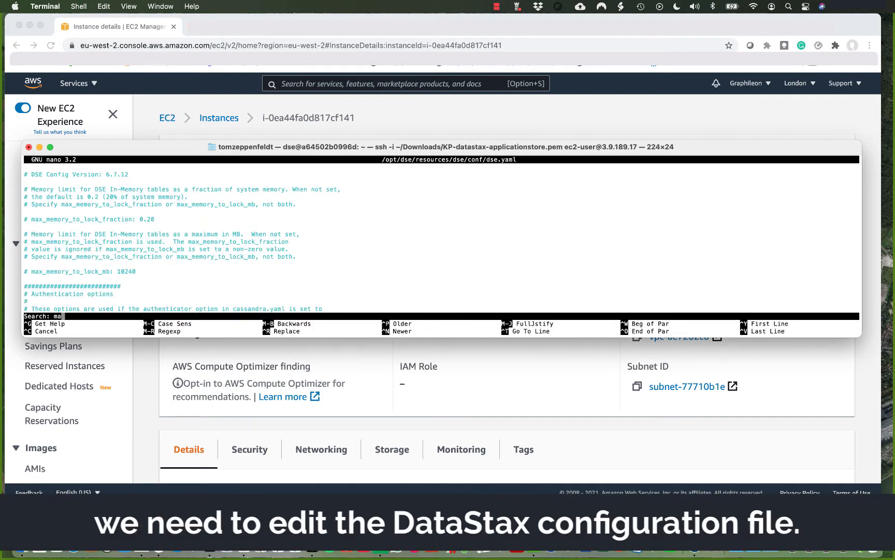
text(x_)
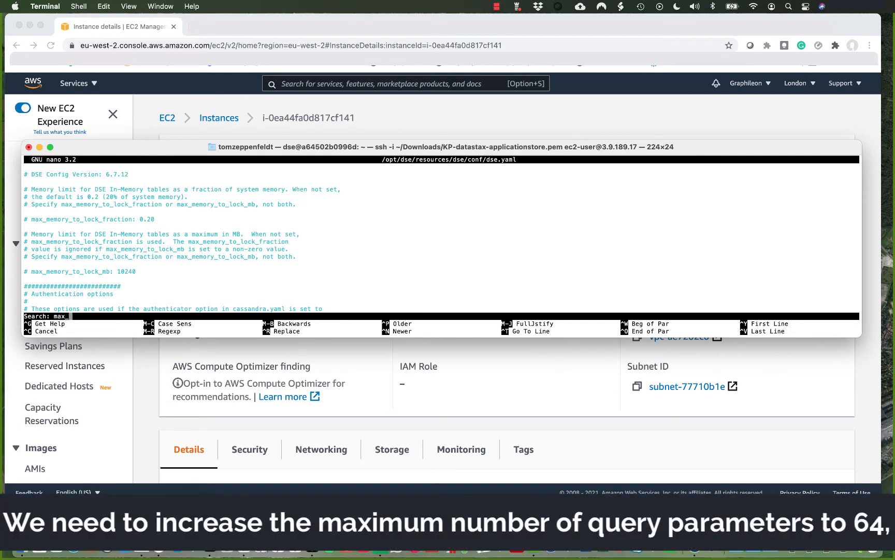
text(query_params)
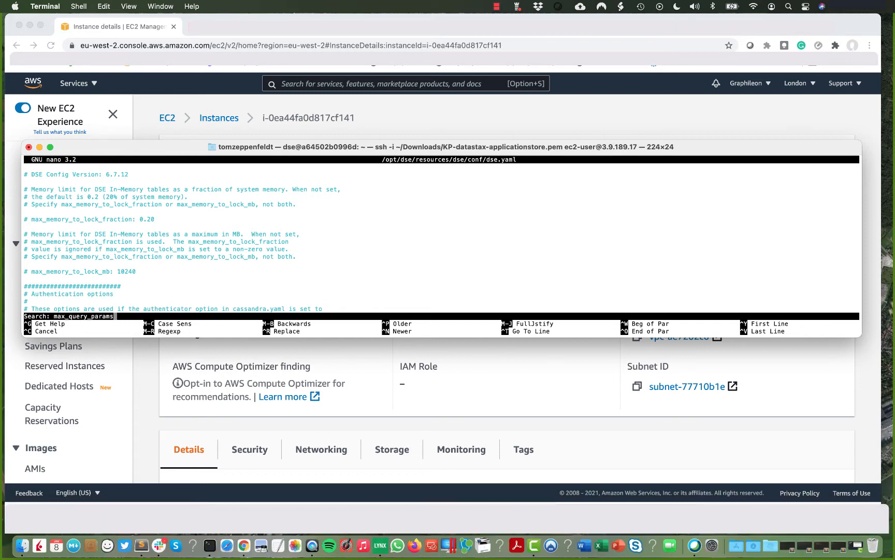
key(Return)
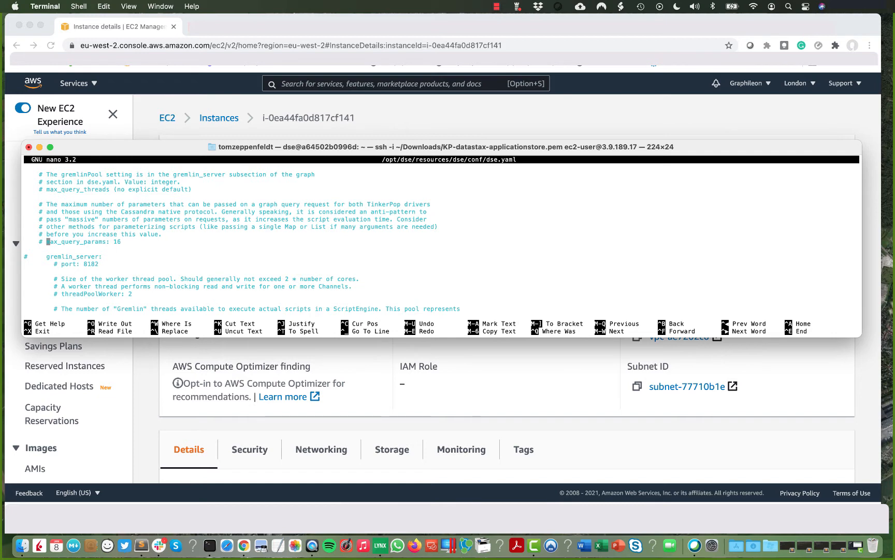
key(BackSpace)
key(BackSpace)
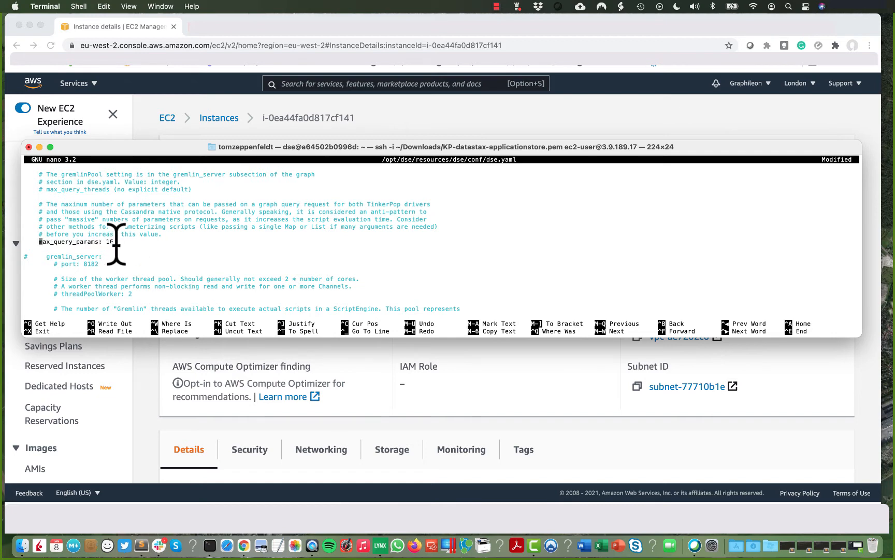
key(Right)
key(Right)
key(Right)
key(Right)
key(Right)
key(Right)
key(Right)
key(Right)
key(Right)
key(Right)
key(Right)
key(Right)
key(Right)
key(Right)
key(Right)
key(Right)
key(Right)
key(Right)
key(Right)
key(Right)
key(Right)
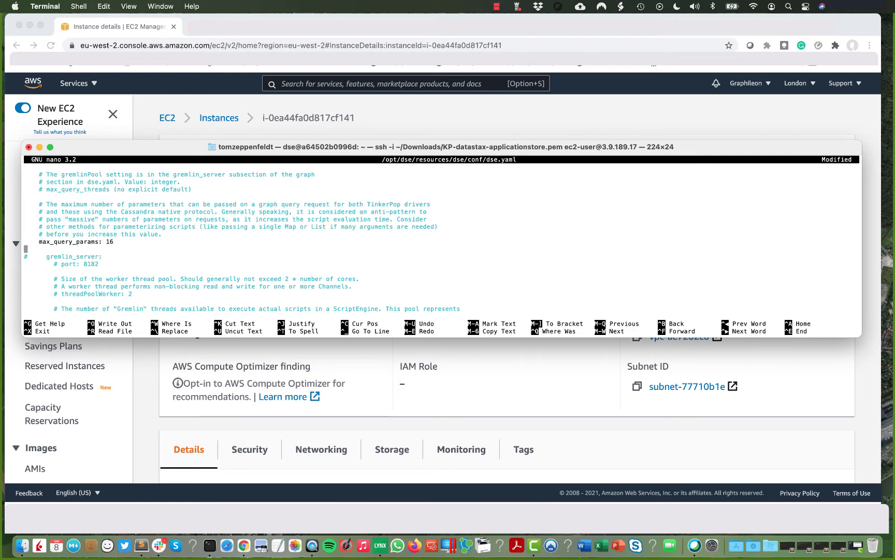
key(Left)
key(BackSpace)
key(BackSpace)
text(64)
Uncomment the graph: section in dse.yaml.
key(Up)
key(Up)
key(Up)
key(Up)
key(Up)
key(Up)
key(Up)
key(Up)
key(Up)
key(Up)
key(Up)
key(Up)
key(Up)
key(Up)
key(Up)
key(Up)
key(Up)
key(Up)
key(Up)
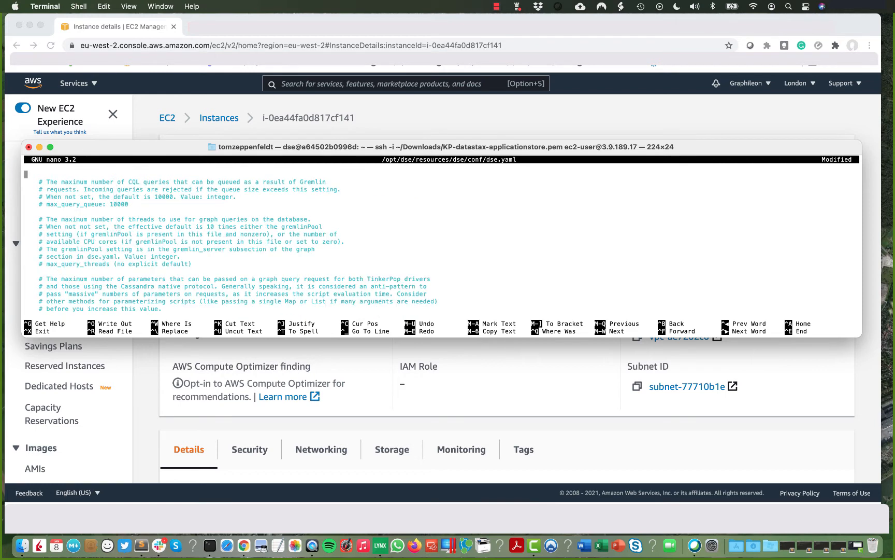
key(Up)
key(Up)
key(Up)
key(Up)
key(Up)
key(Up)
key(Up)
key(Up)
key(Up)
key(Up)
key(Up)
key(Up)
key(Up)
key(Up)
key(Up)
key(Up)
key(Up)
key(Up)
key(Up)
key(Up)
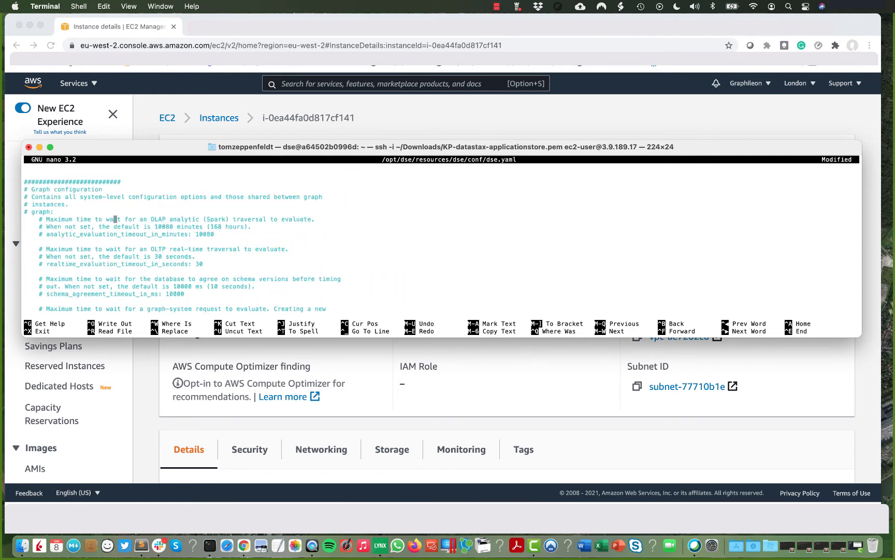
key(Up)
key(Up)
key(Up)
key(Up)
key(Up)
key(Down)
key(Down)
key(Down)
key(Down)
key(Left)
key(Left)
key(Left)
key(Left)
key(Left)
key(Left)
key(Left)
key(Left)
key(Delete)
key(Delete)
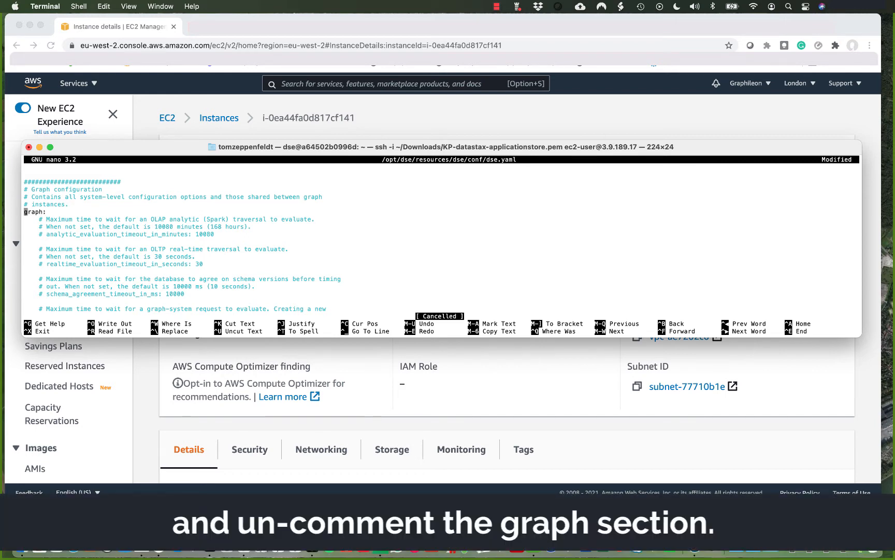
Save dse.yaml and exit nano.
key(ctrl+x)
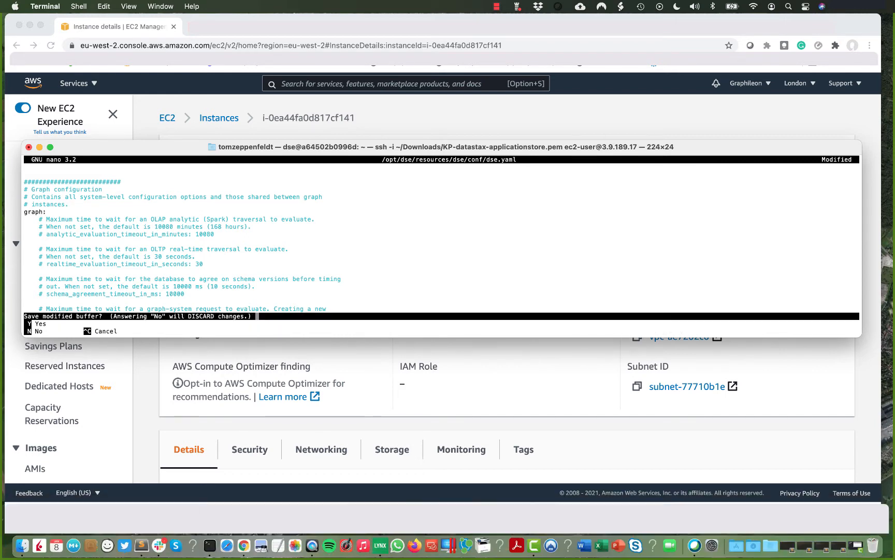
key(y)
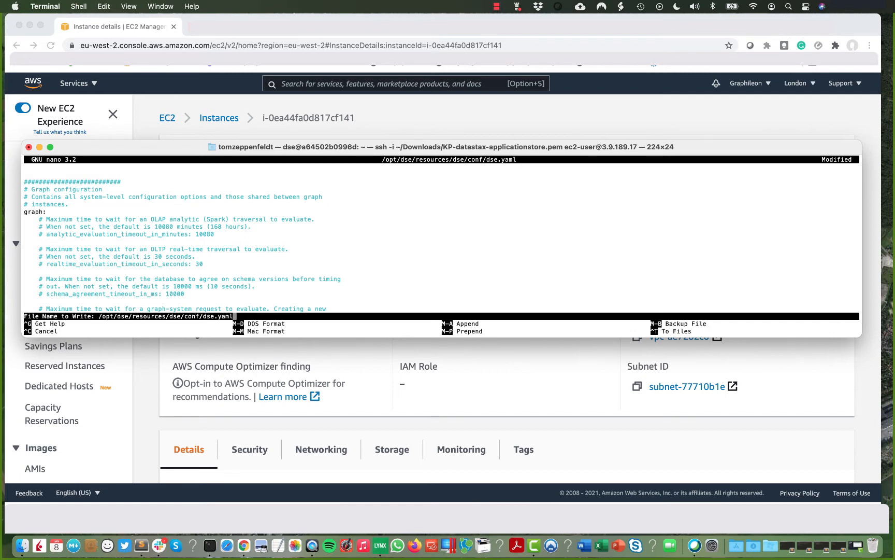
key(Return)
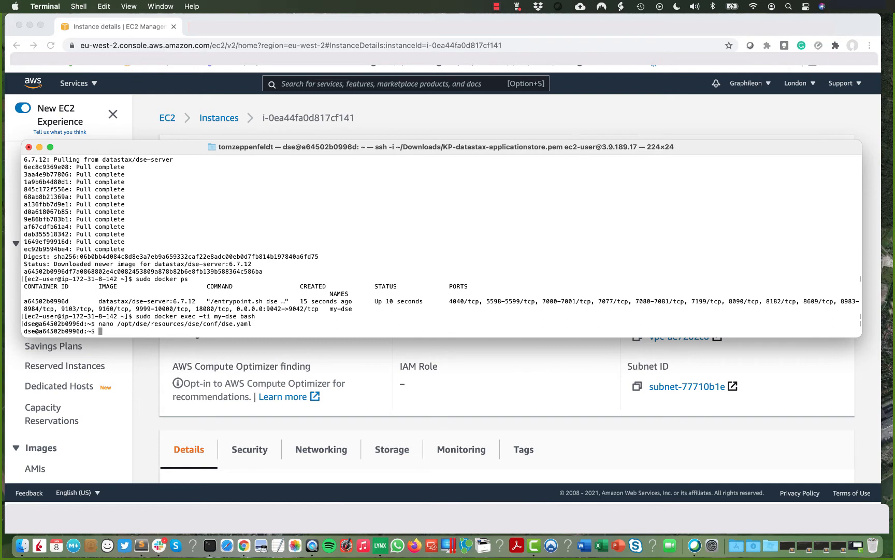
In the DSE Gremlin console, create the graphileon graph in Development schema mode, then quit.
text(dse gre)
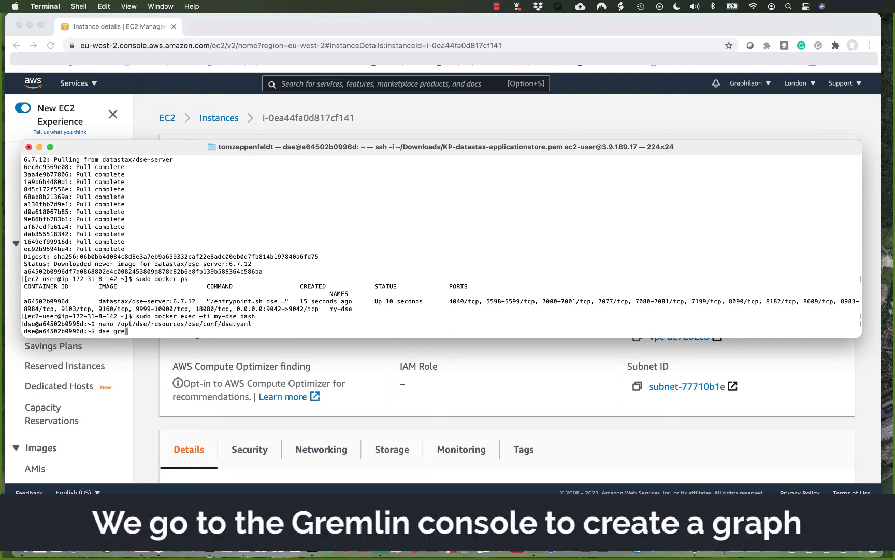
text(mlin-console)
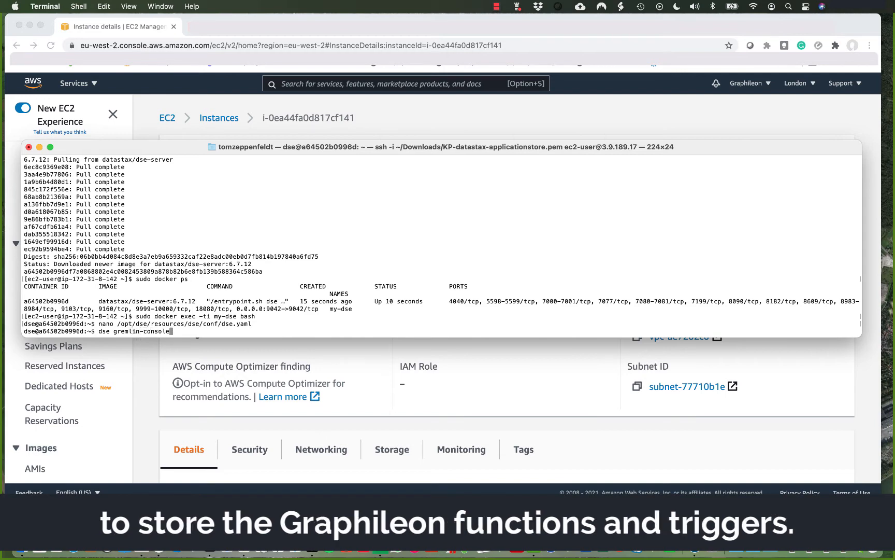
key(Return)
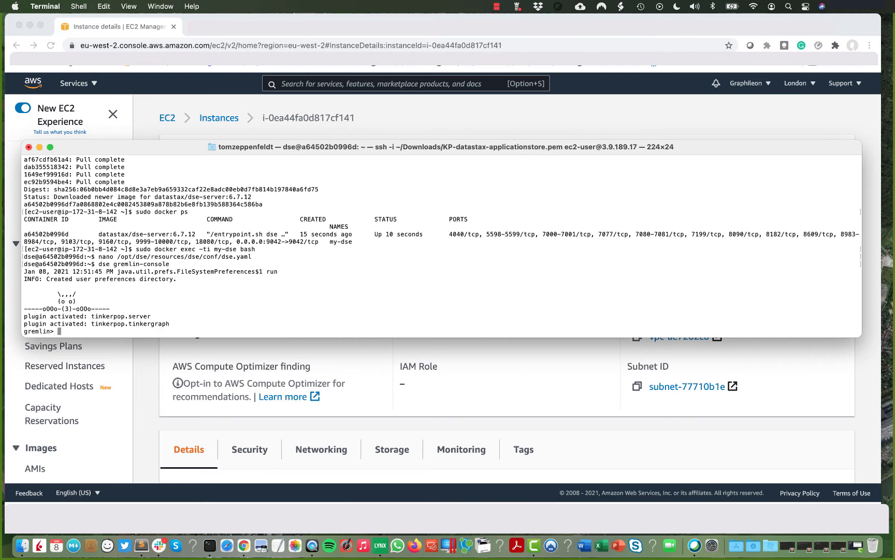
key(super+v)
key(Return)
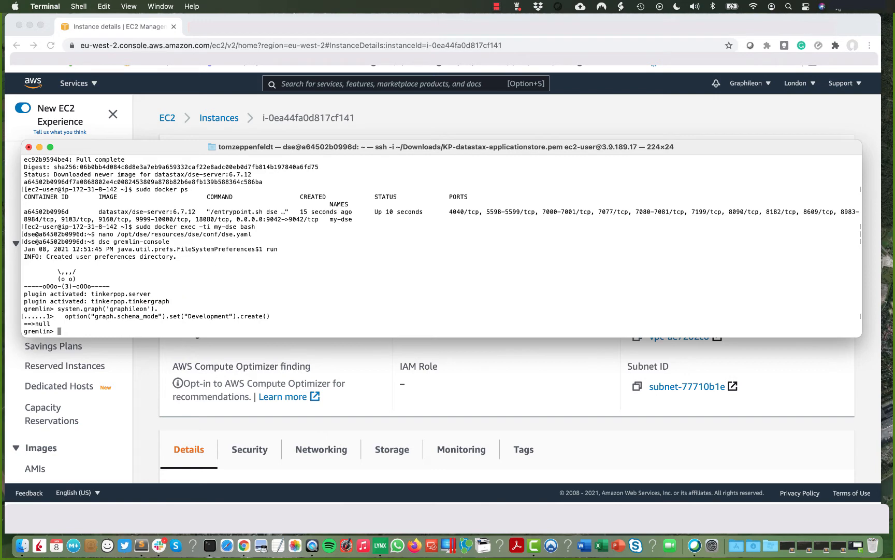
text(:q)
key(Return)
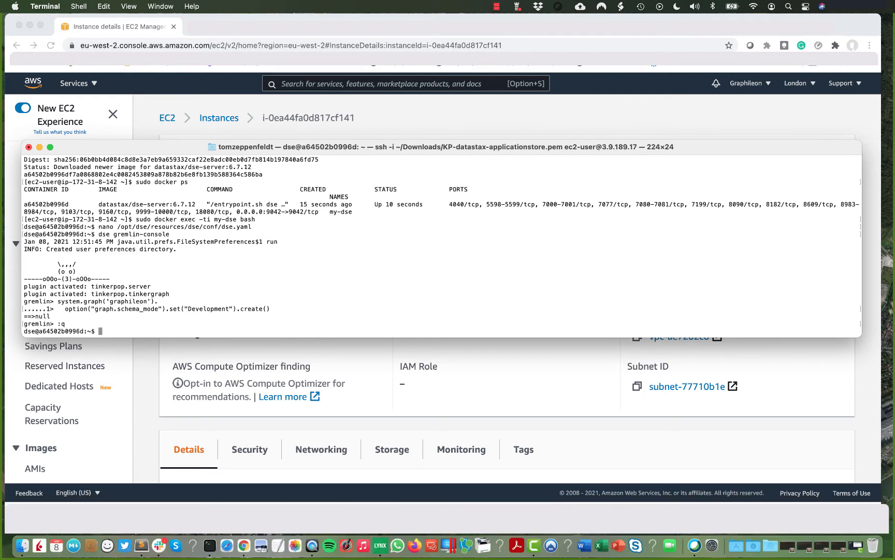
Leave the container shell and restart the my-dse container with sudo docker restart my-dse.
text(exit)
key(Return)
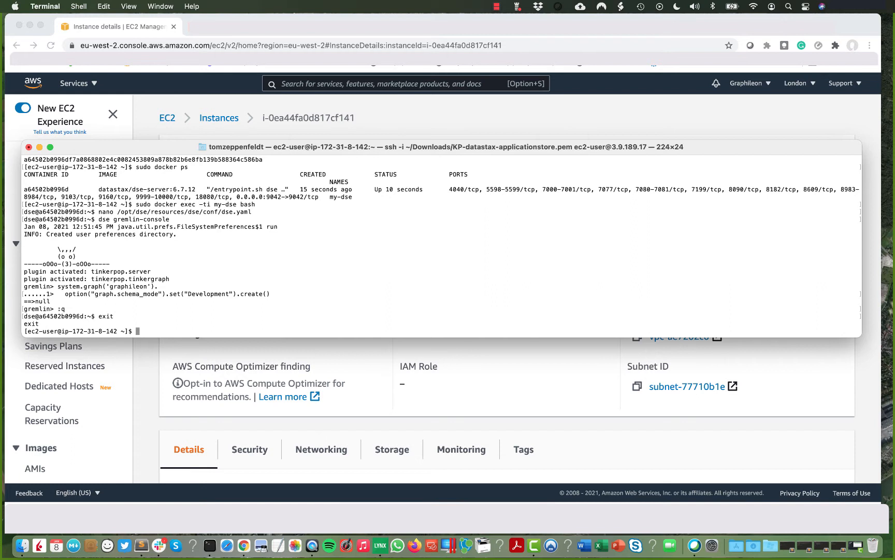
text(sudo docker restart my-dse)
key(Return)
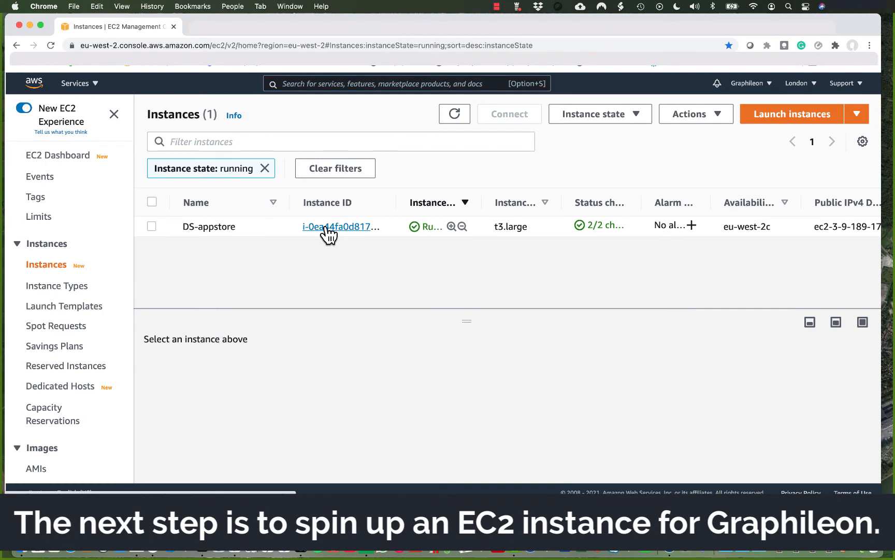
Start a new instance using the Graphileon Personal Edition AMI from AWS Marketplace.
click(326, 227)
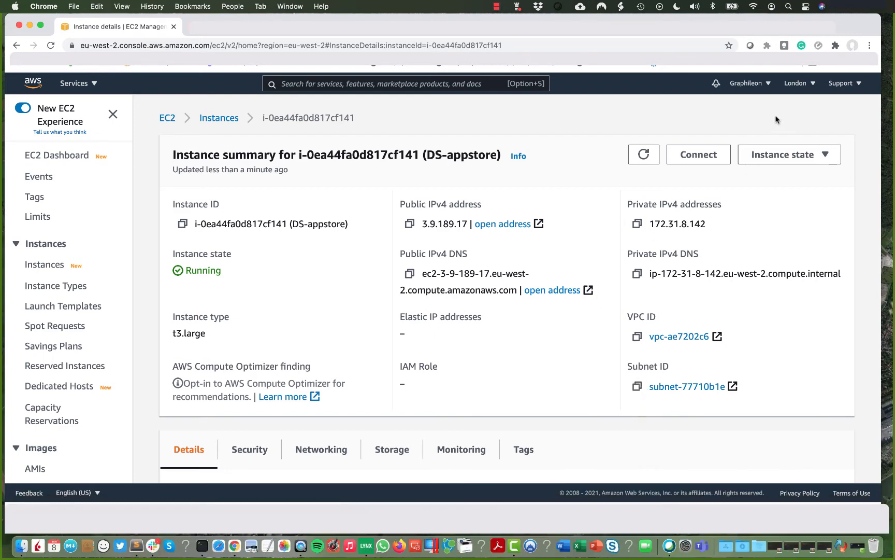
click(160, 62)
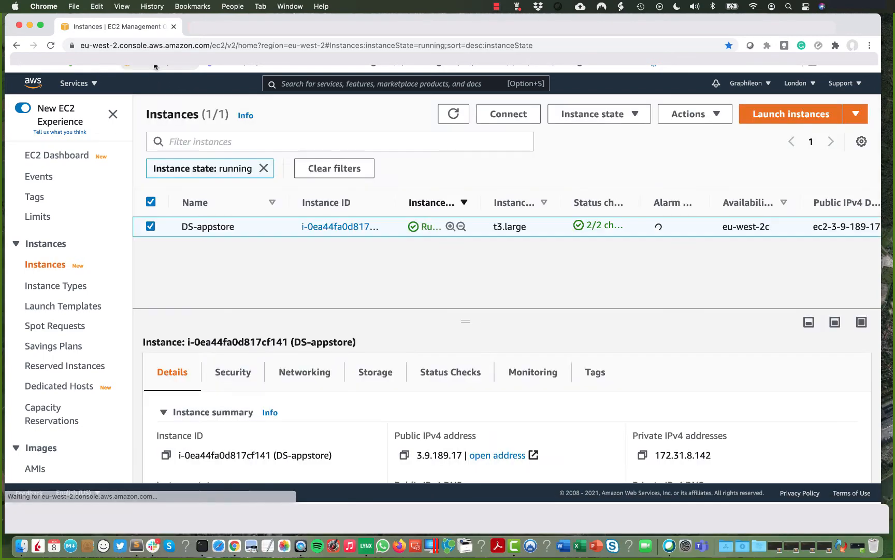
click(780, 119)
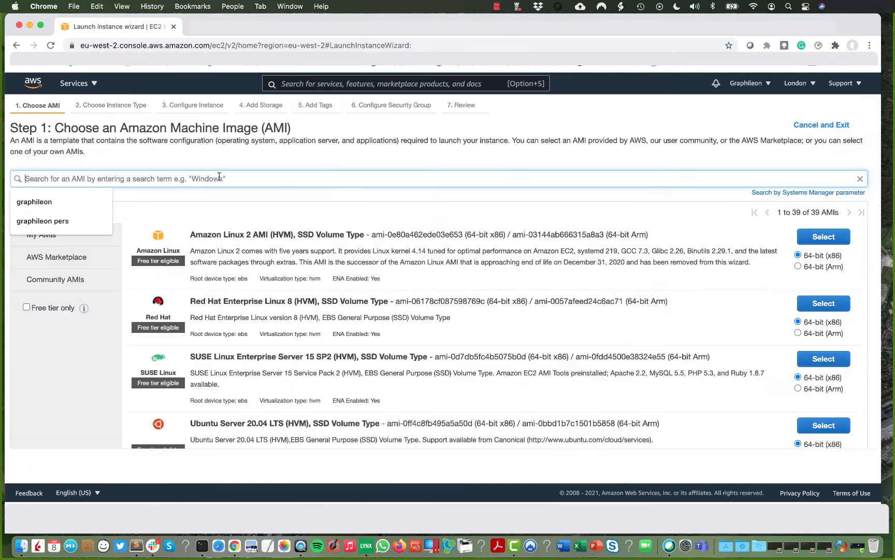
text(graphileon)
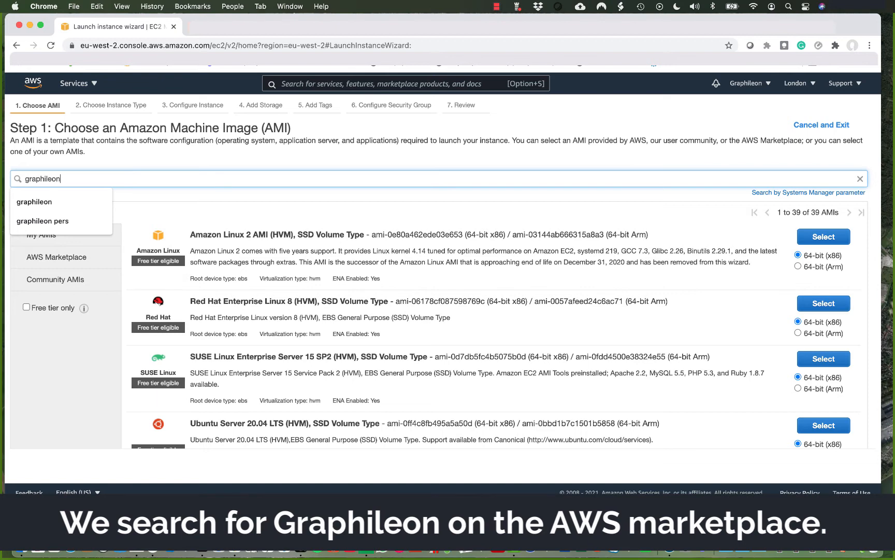
key(Return)
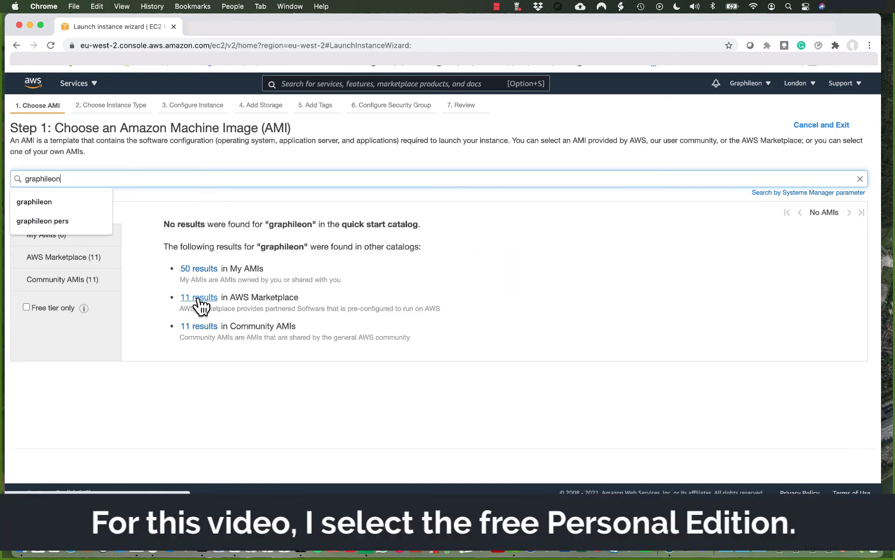
click(198, 299)
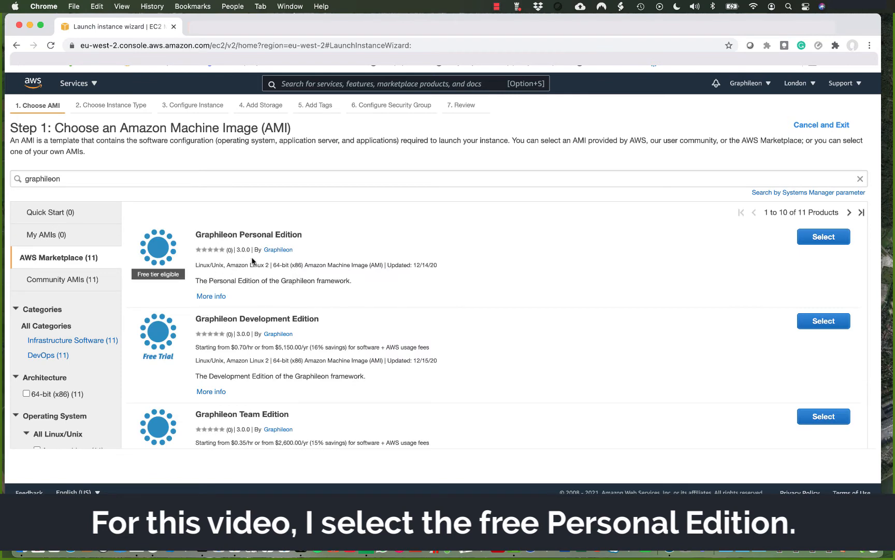
click(822, 239)
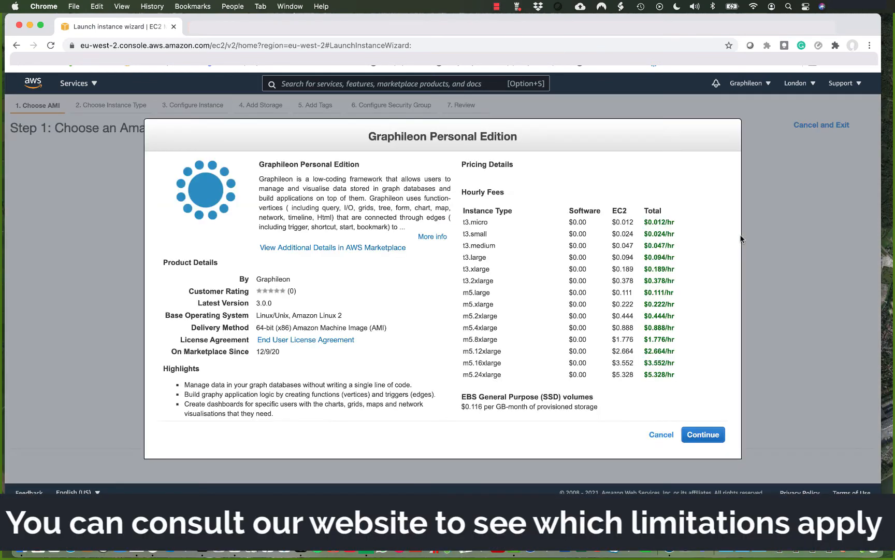
click(704, 435)
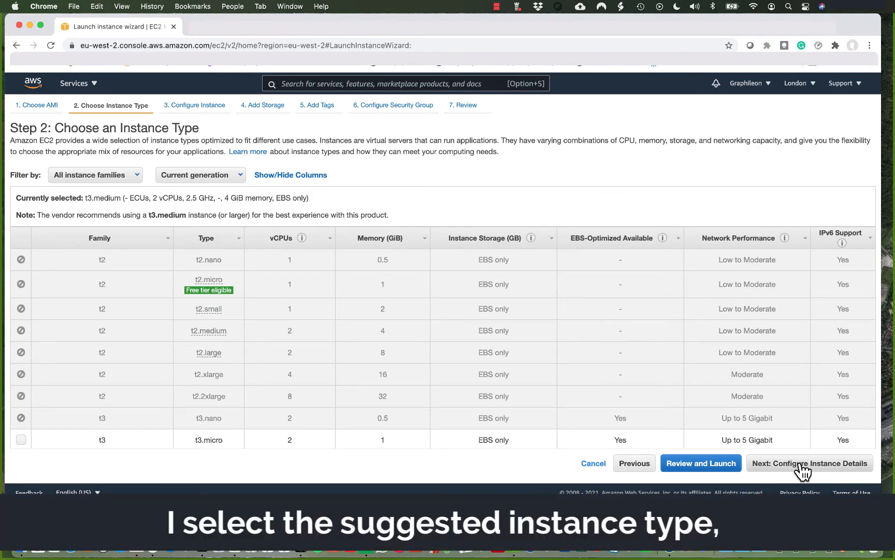
Keep the t3.medium instance type and place the instance in subnet-77710b1e.
click(801, 465)
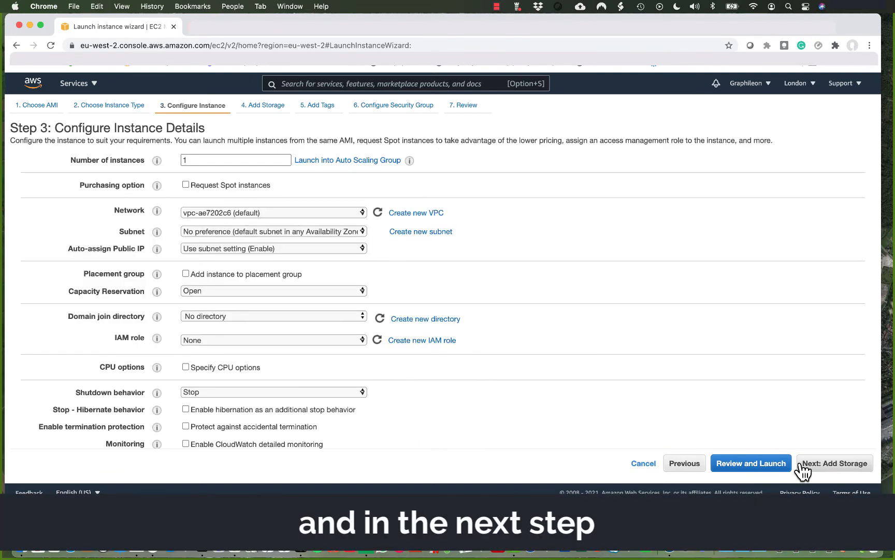
click(362, 234)
click(292, 244)
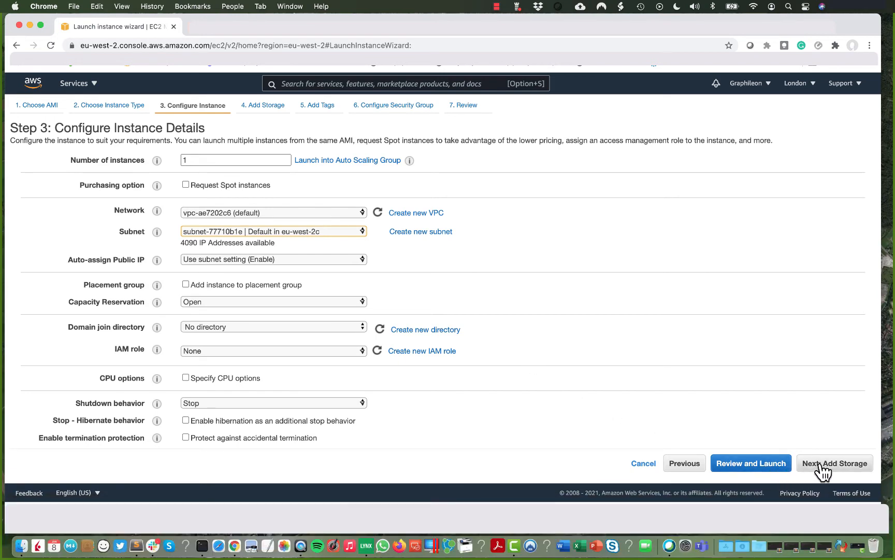
Proceed to launch with the existing graphileonApplicationStore key pair, acknowledging the private key file.
click(822, 470)
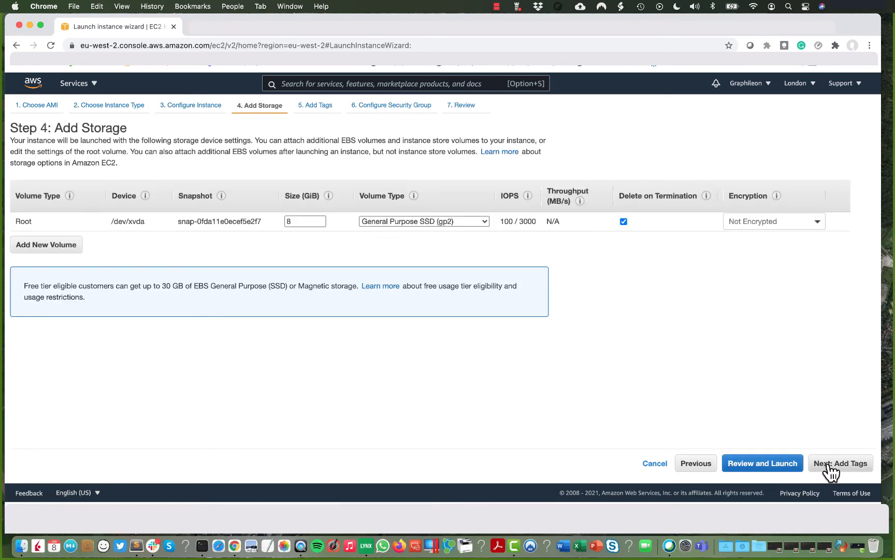
click(831, 472)
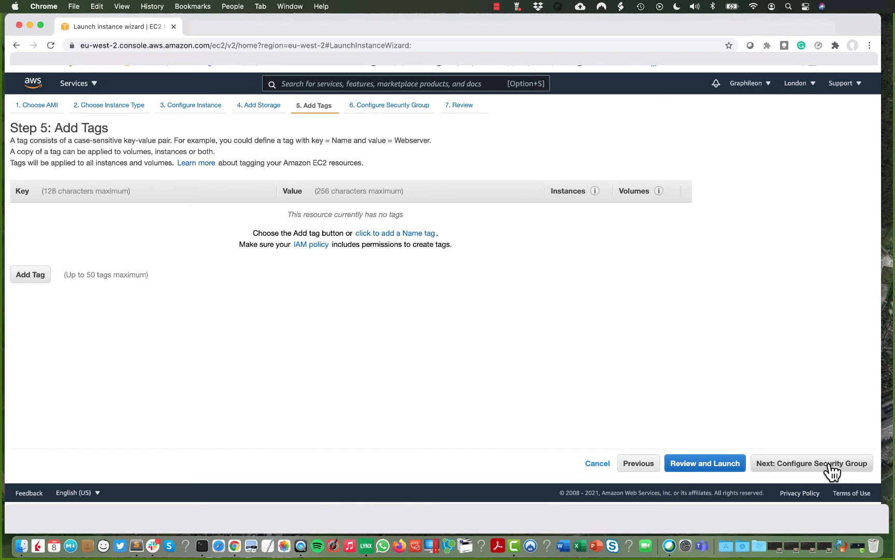
click(832, 470)
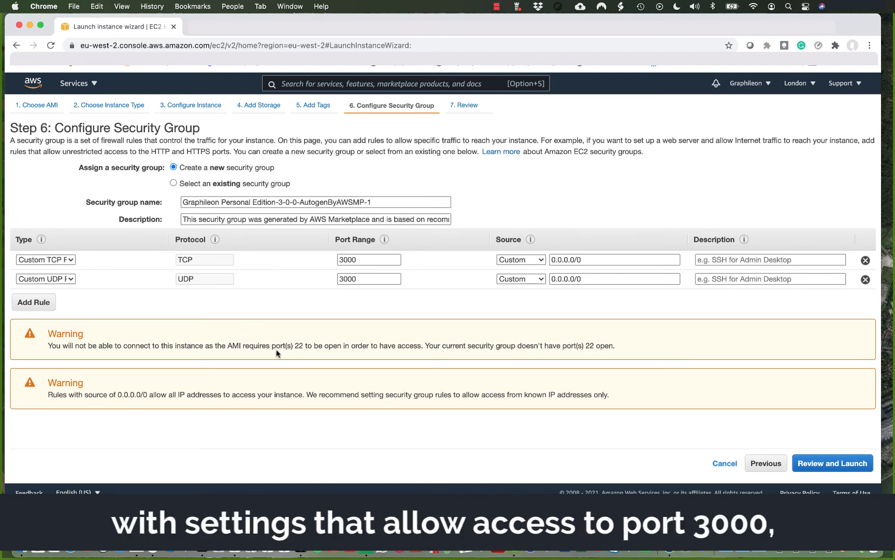
click(850, 472)
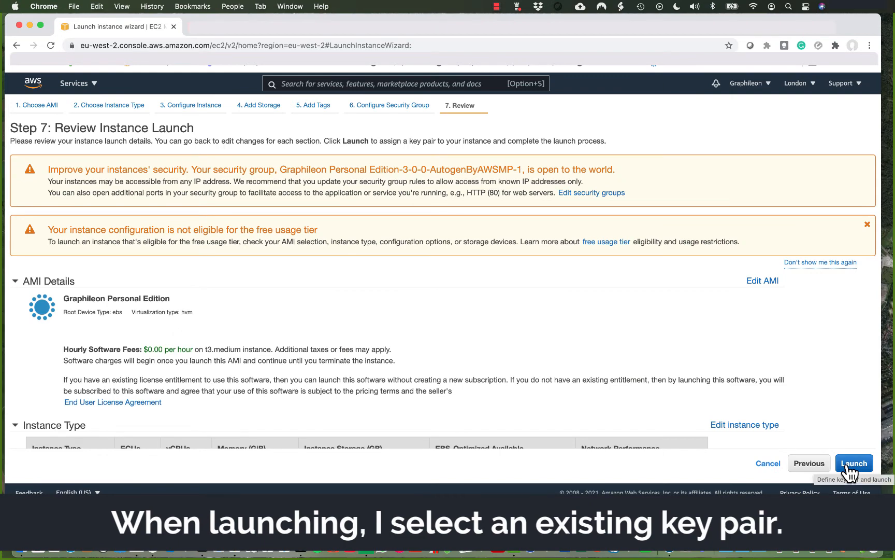
click(852, 469)
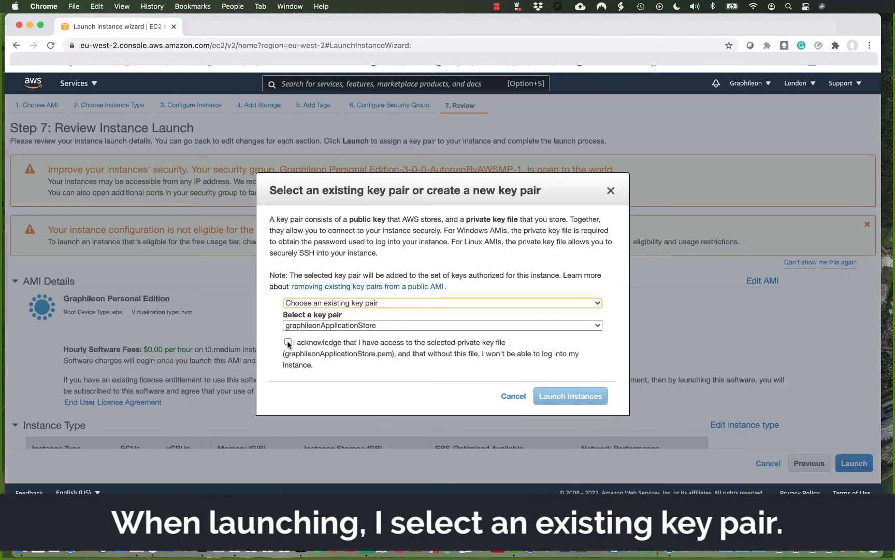
click(288, 341)
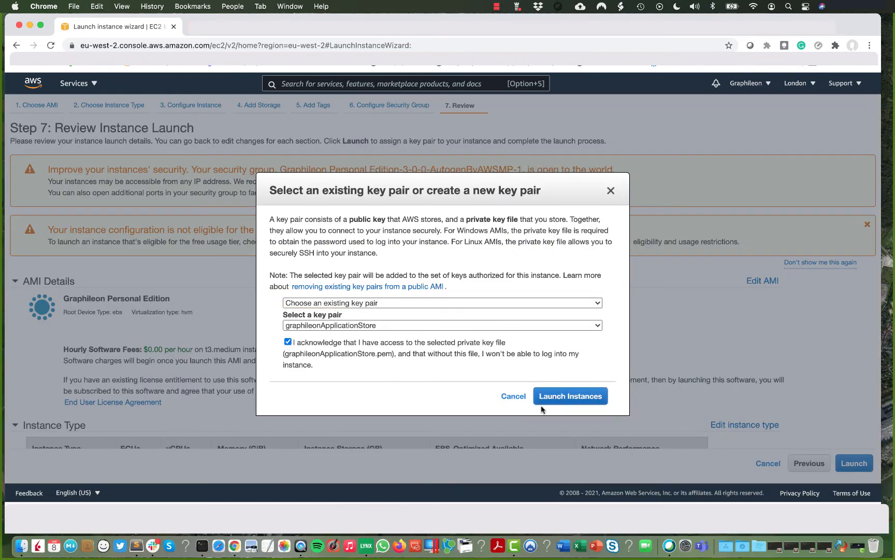
Launch the t3.medium Graphileon instance and return to the running instances list.
click(572, 398)
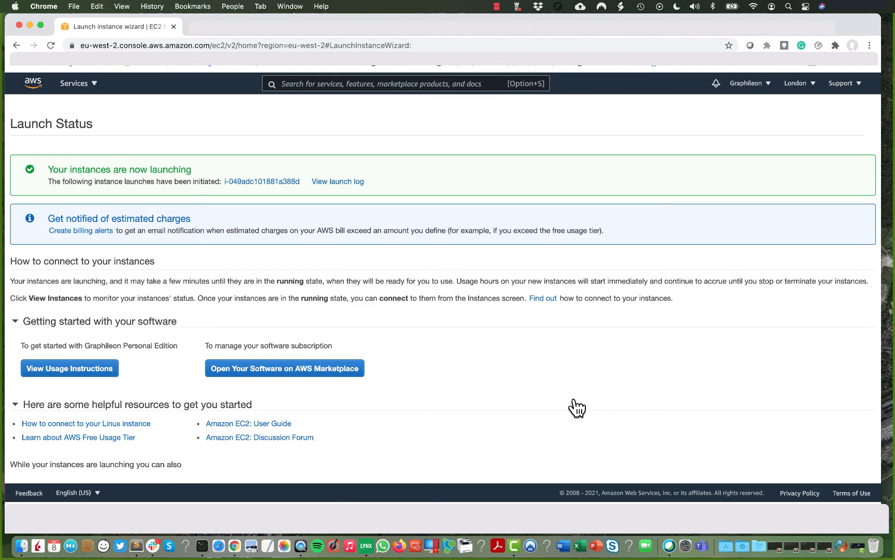
click(146, 66)
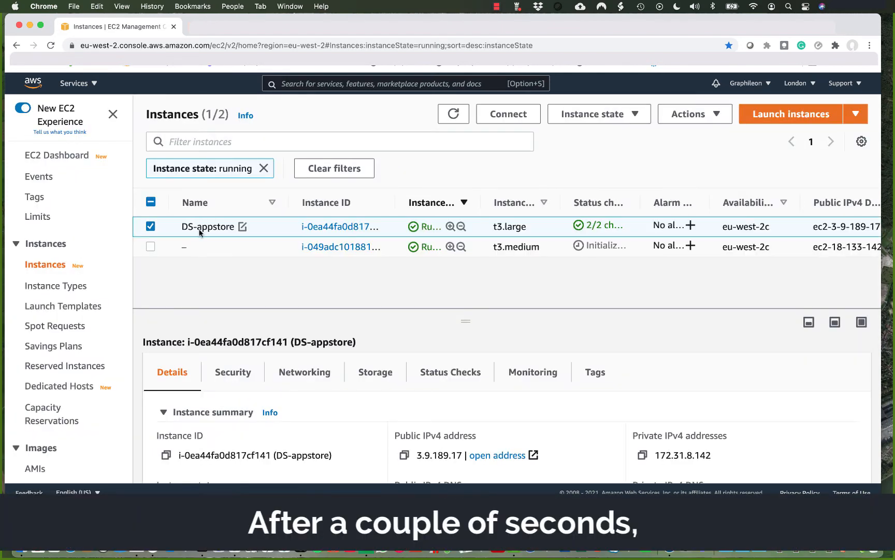
Name the new instance 'Graphileon PE' and copy its security group ID.
click(195, 247)
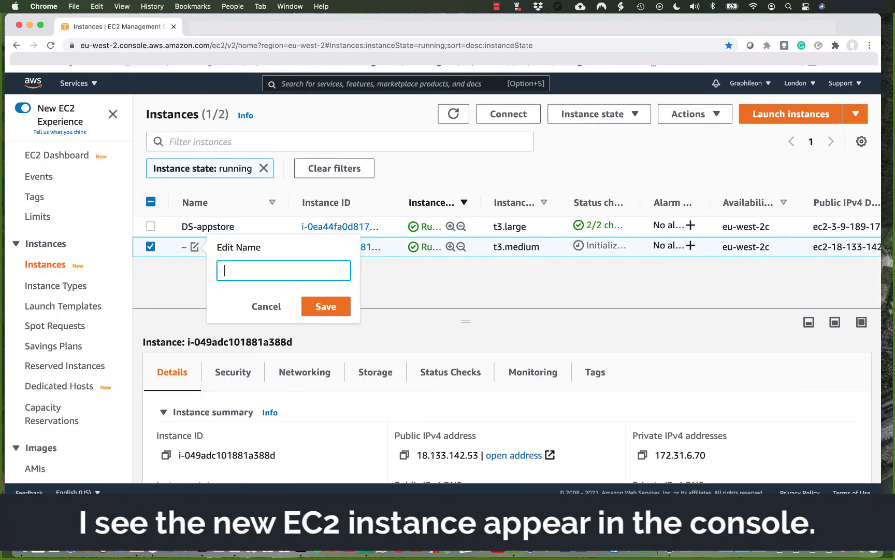
text(Graphileon )
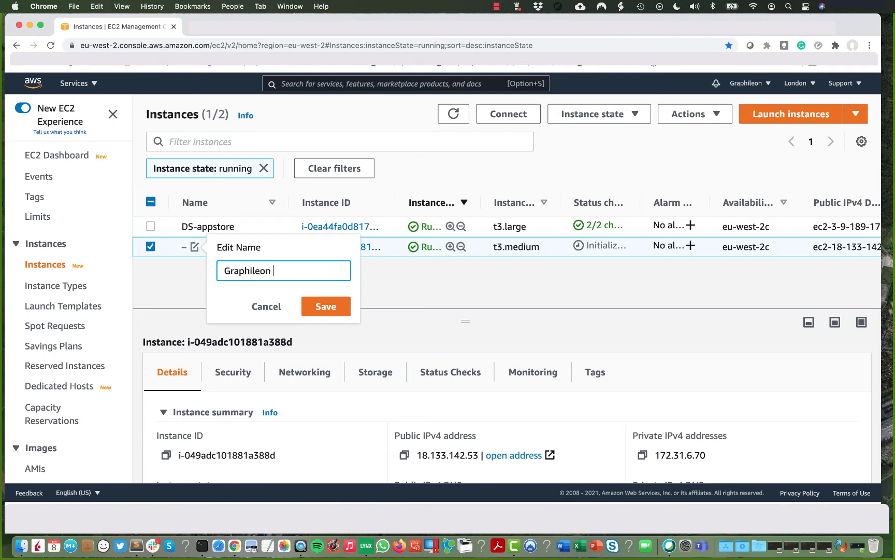
text(PE)
click(321, 308)
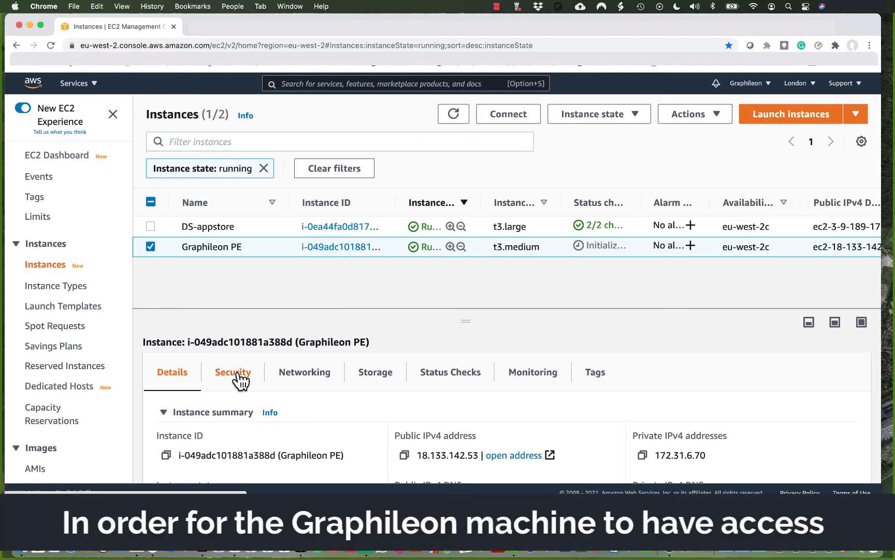
click(239, 376)
scroll(259, 362, down, 2)
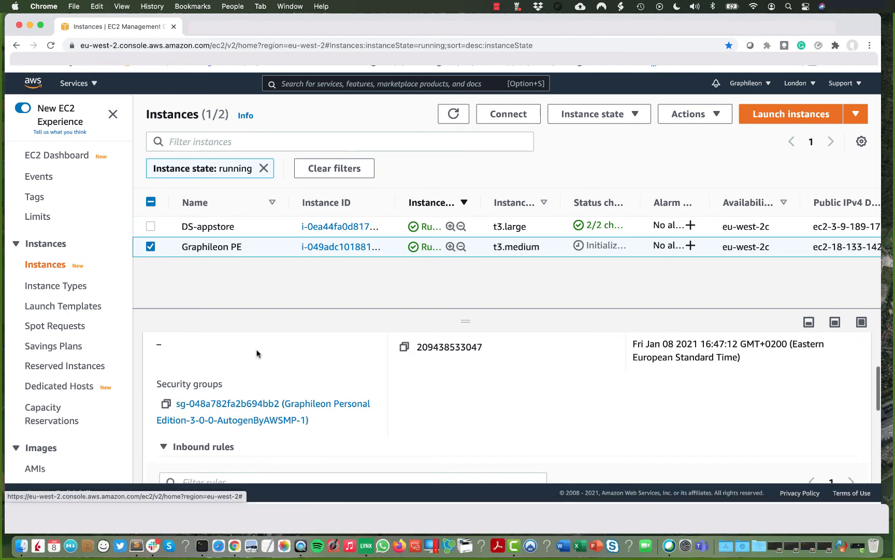
scroll(257, 353, down, 2)
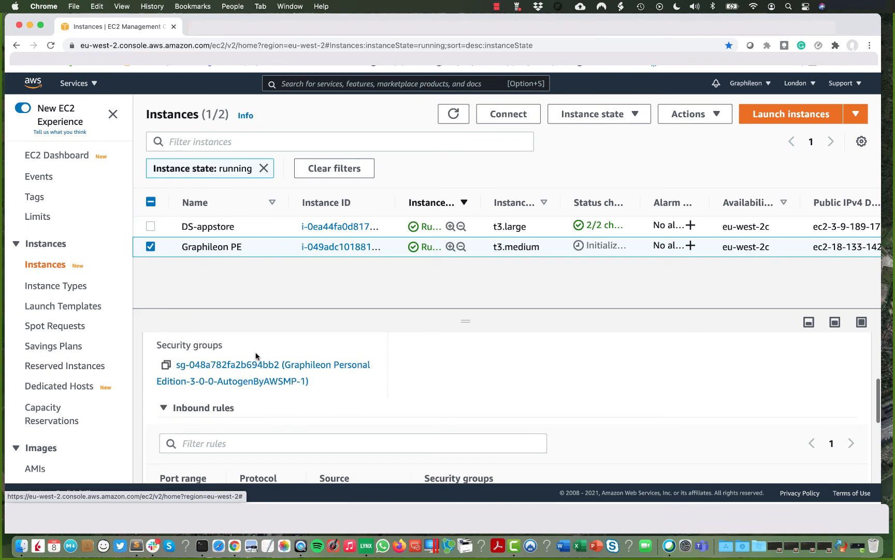
click(166, 365)
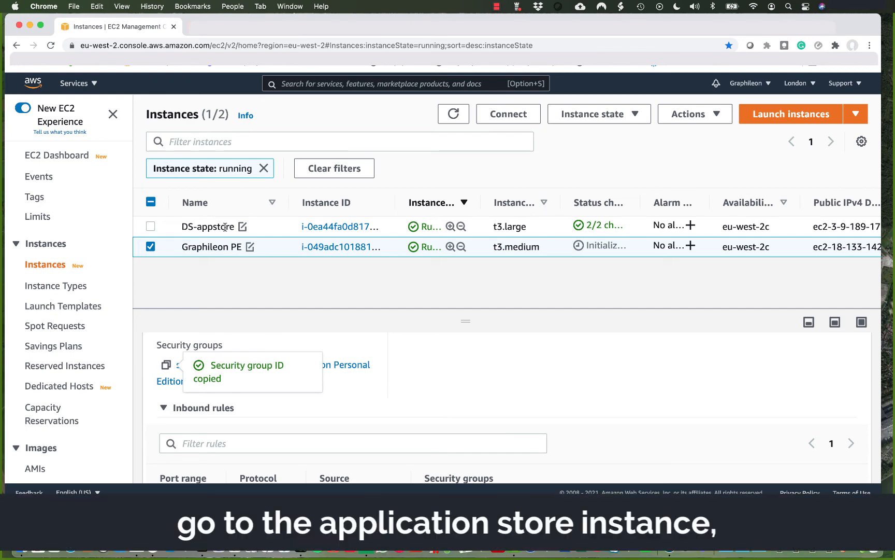
Open the DS-appstore instance's security group sg-07994febb00f860e1.
click(327, 227)
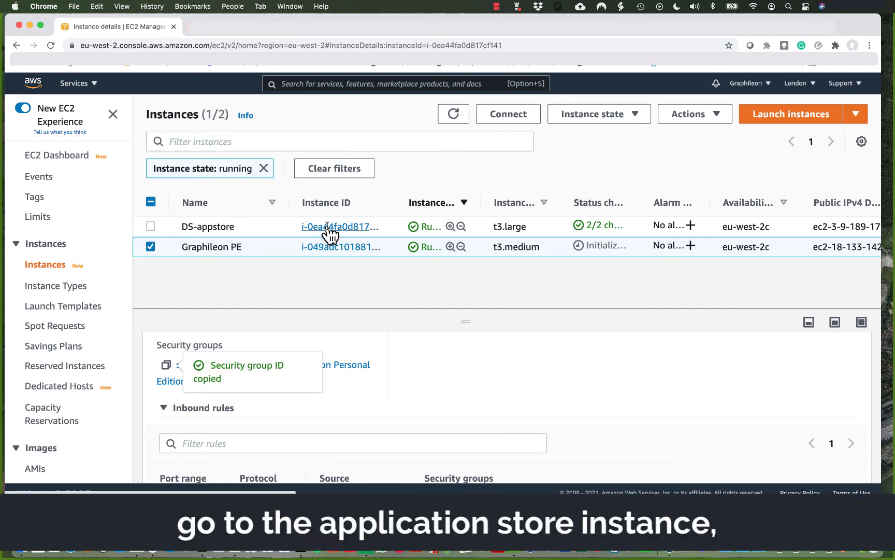
scroll(314, 260, down, 5)
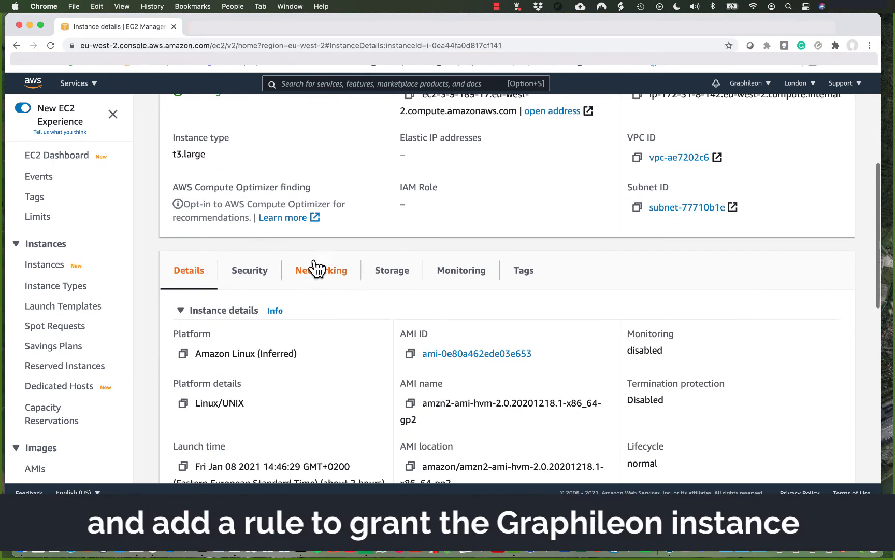
click(249, 272)
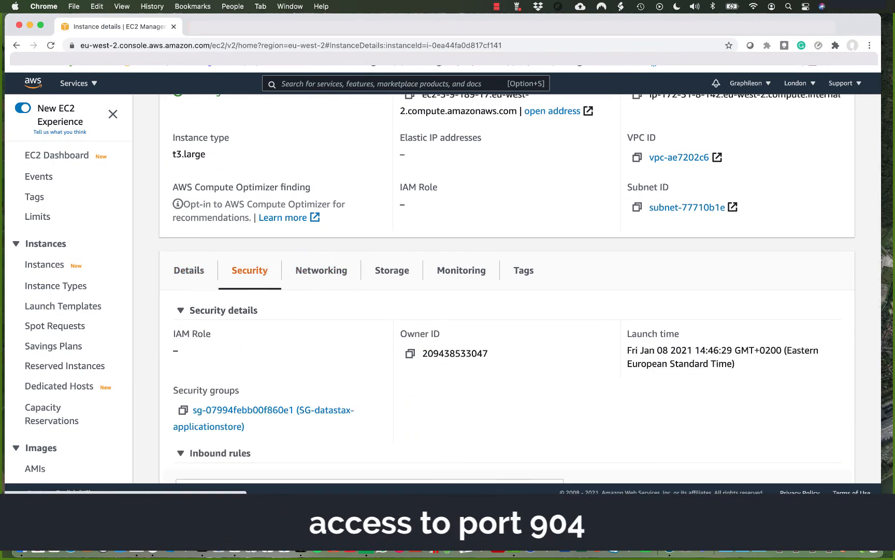
click(237, 410)
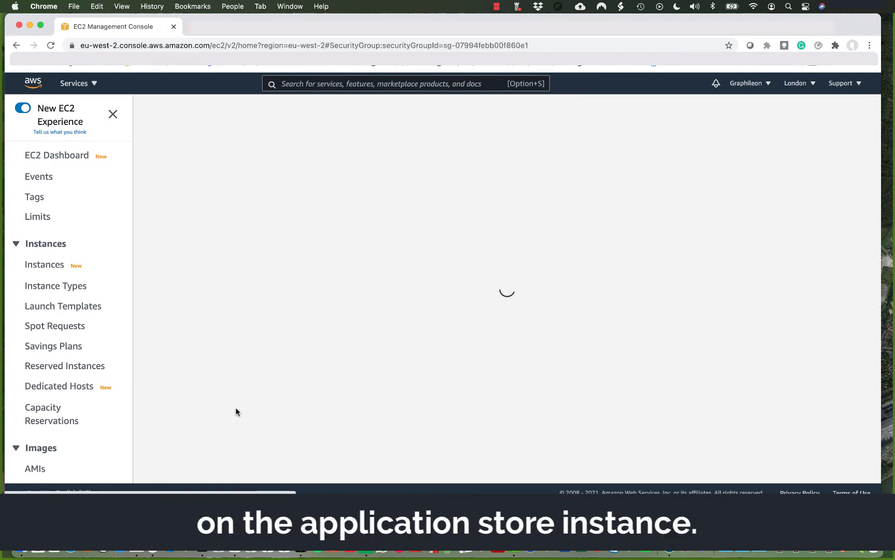
Add and save an inbound Custom TCP rule on port 9042 sourced from the Graphileon PE security group.
click(764, 403)
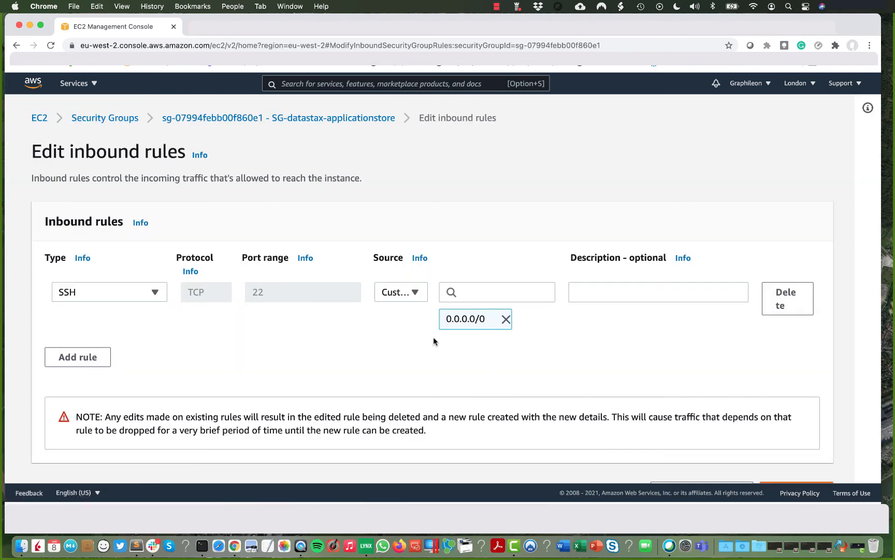
click(88, 363)
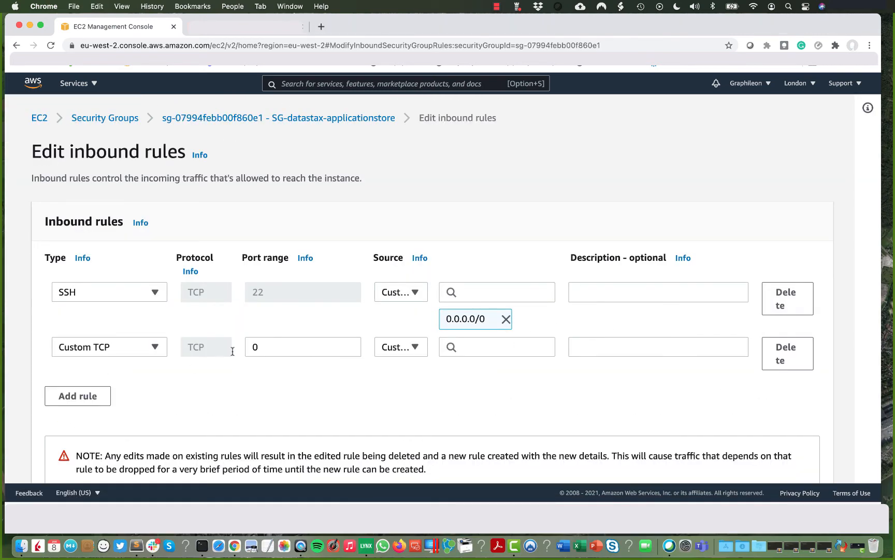
click(465, 347)
key(super+v)
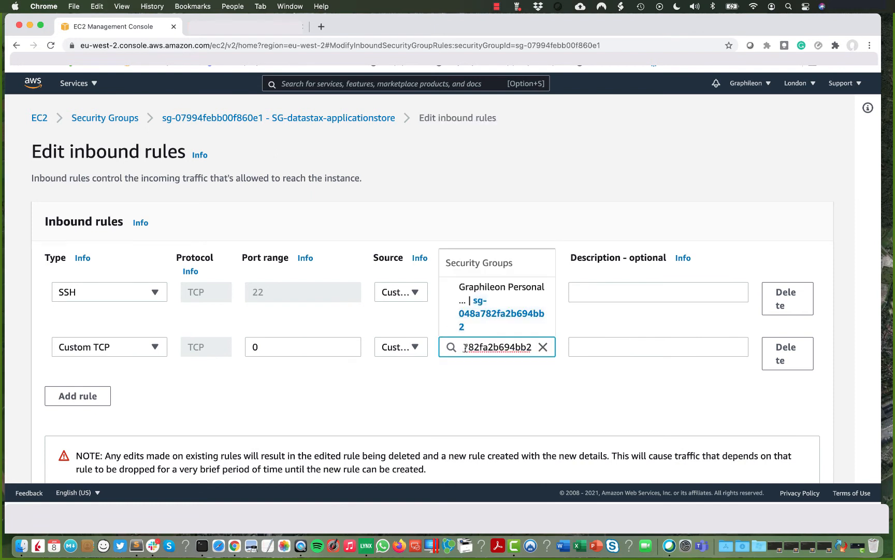
key(Return)
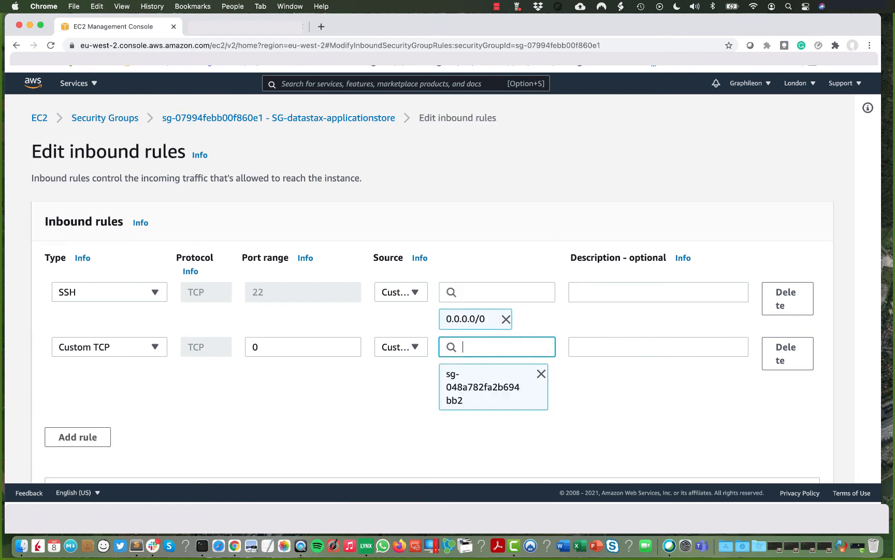
click(286, 350)
key(BackSpace)
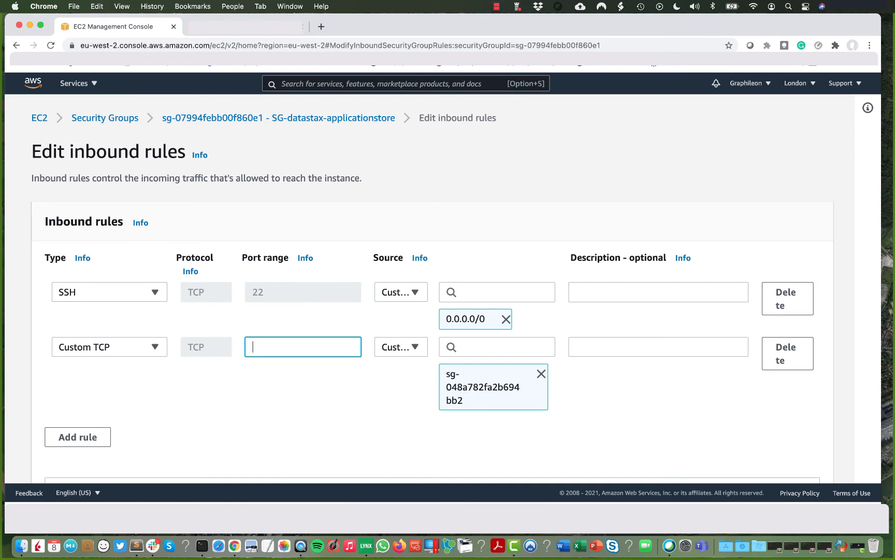
text(9042)
scroll(321, 337, down, 4)
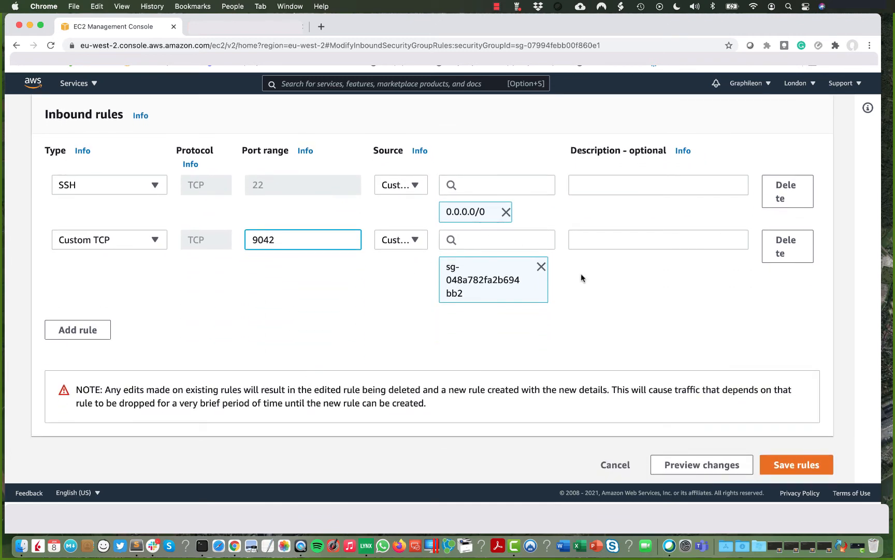
click(800, 468)
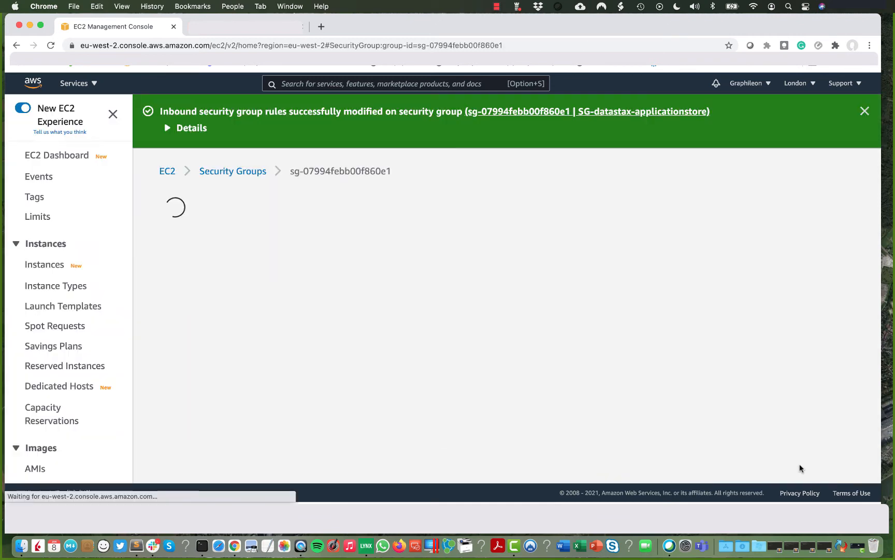
Copy the Graphileon PE instance's public IPv4 address.
scroll(554, 383, down, 4)
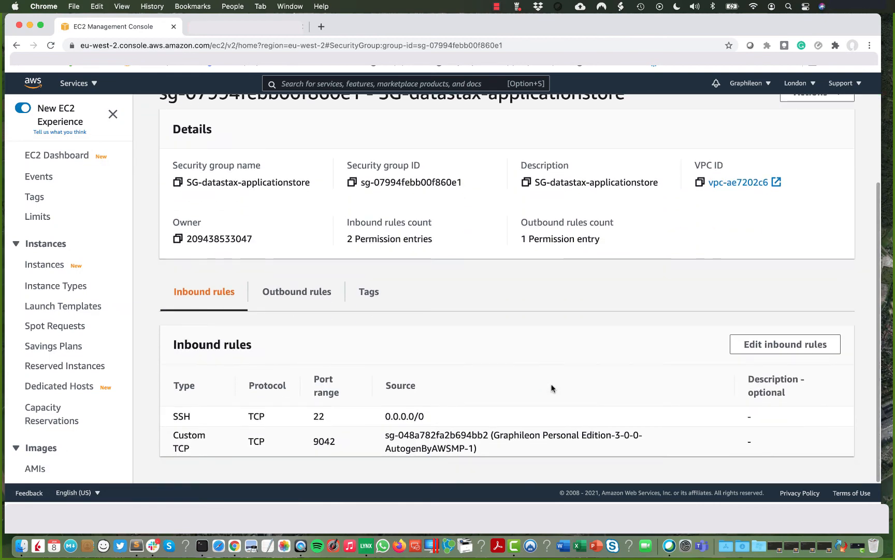
scroll(512, 442, up, 4)
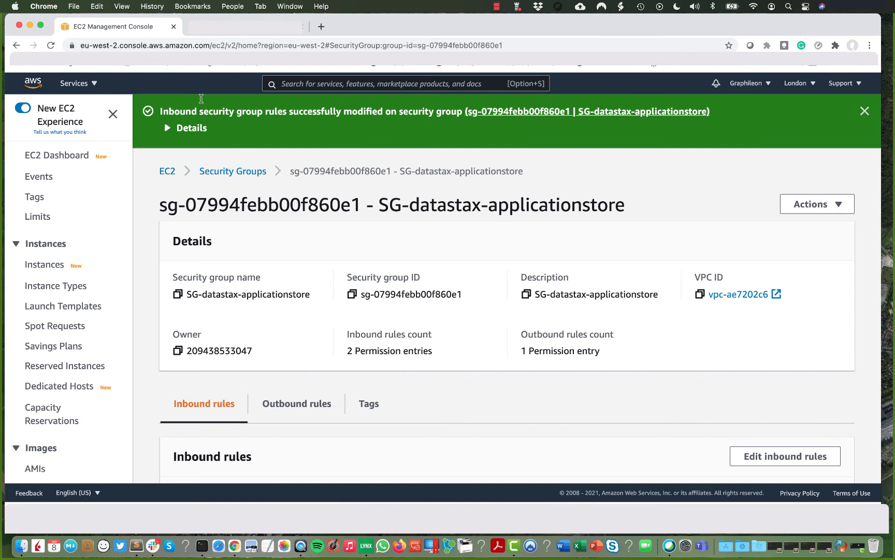
click(151, 66)
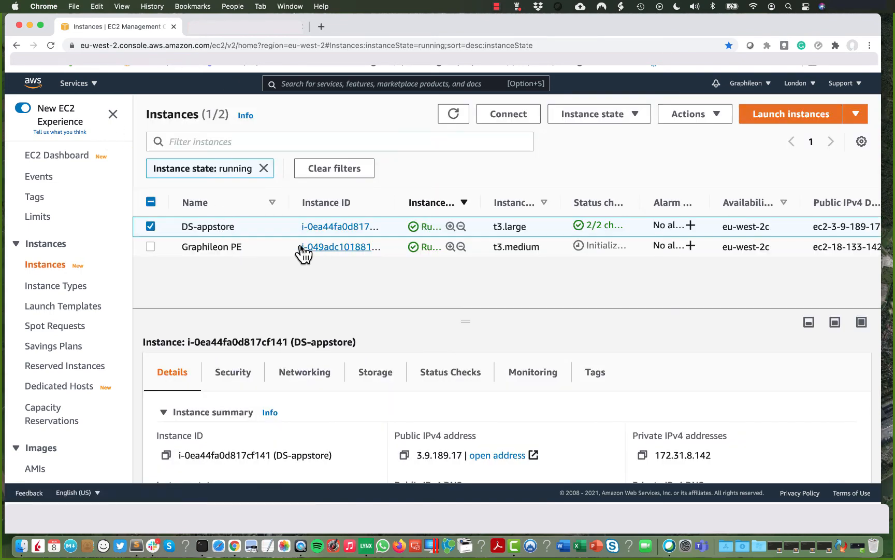
click(323, 247)
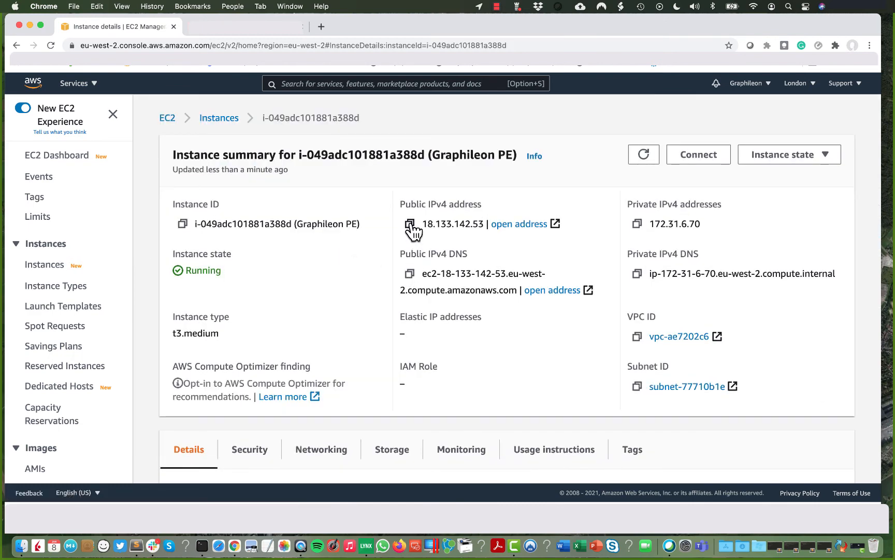
click(410, 225)
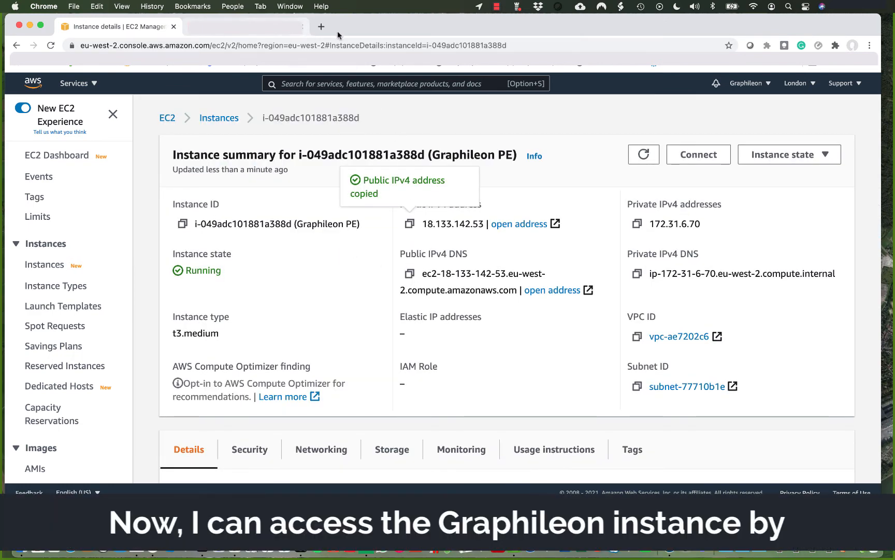
Load Graphileon in a new tab at 18.133.142.53:3000.
click(321, 26)
key(super+v)
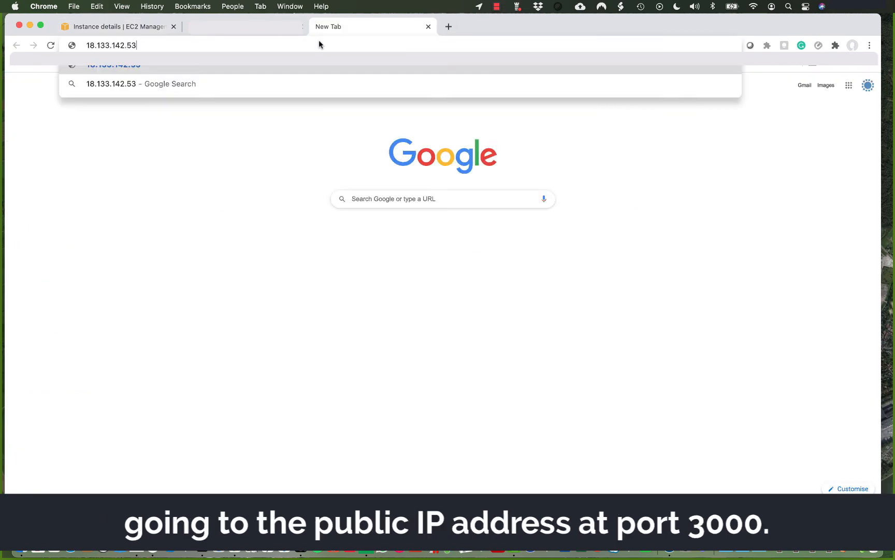
text(:3000)
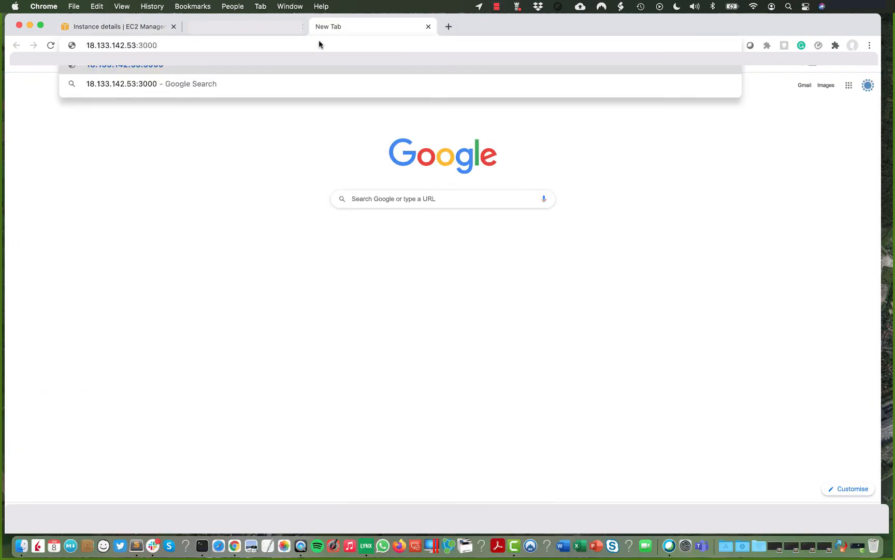
key(Return)
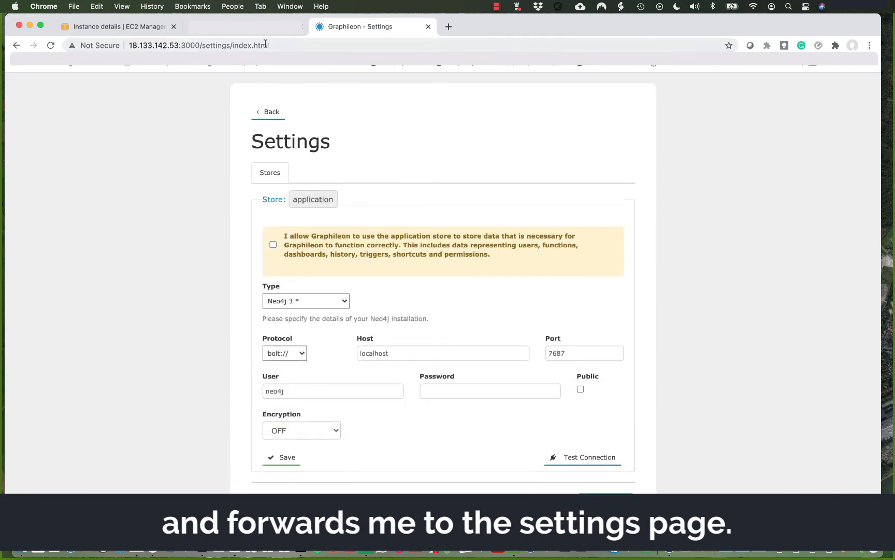
Copy DS-appstore's private IPv4 address 172.31.8.142 and return to the Graphileon Settings tab.
click(149, 28)
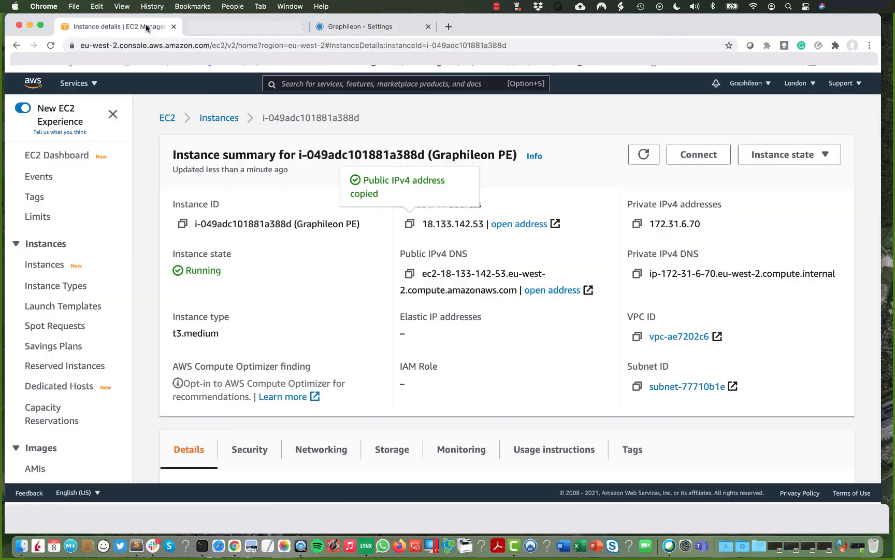
click(210, 119)
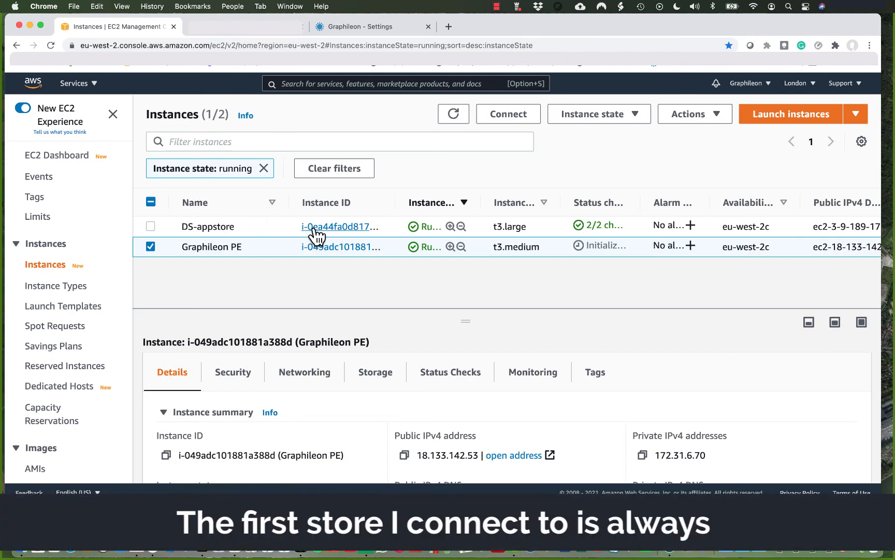
click(313, 227)
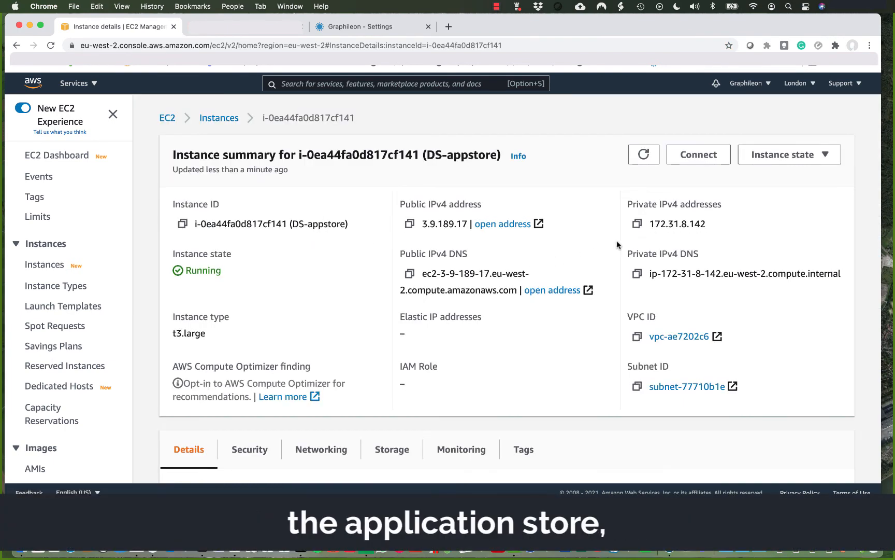
click(637, 223)
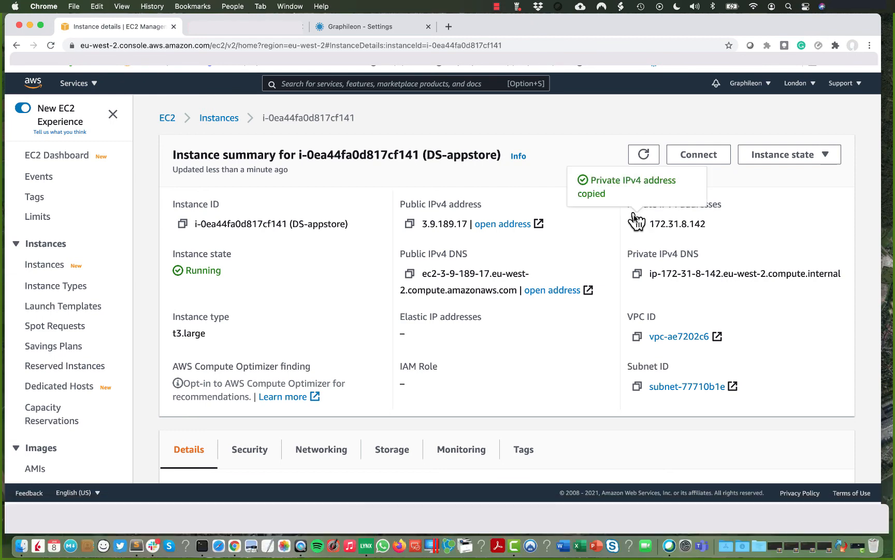
click(372, 27)
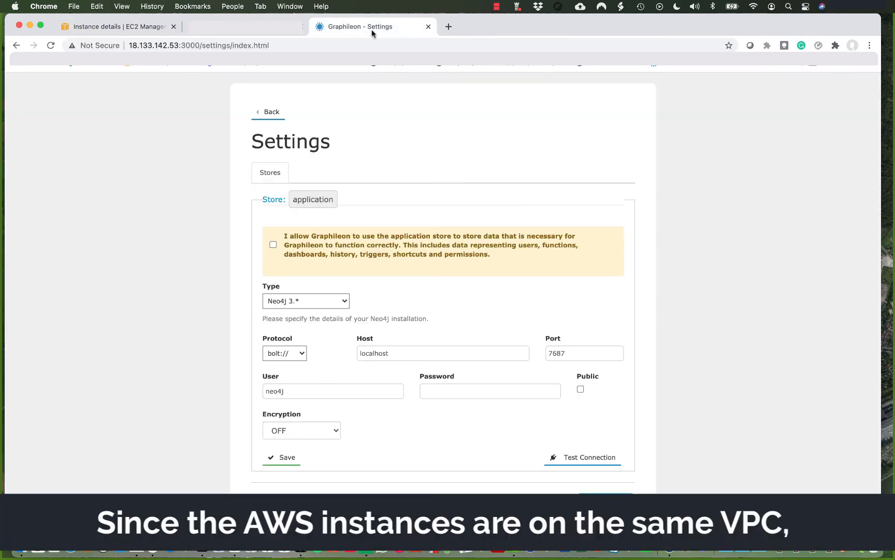
Set the application store to DataStax at host 172.31.8.142, port 9042, with user and password filled in.
click(344, 301)
click(317, 258)
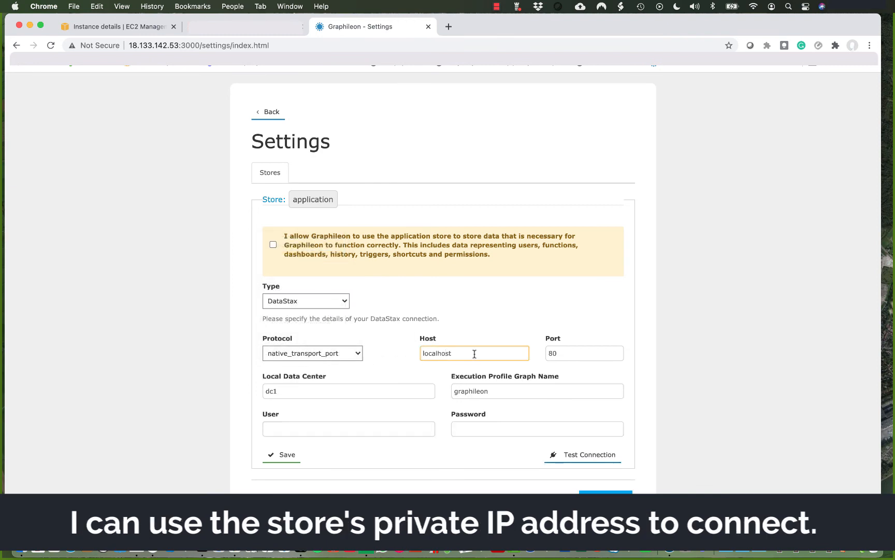
drag(475, 354, 414, 354)
key(super+v)
click(546, 354)
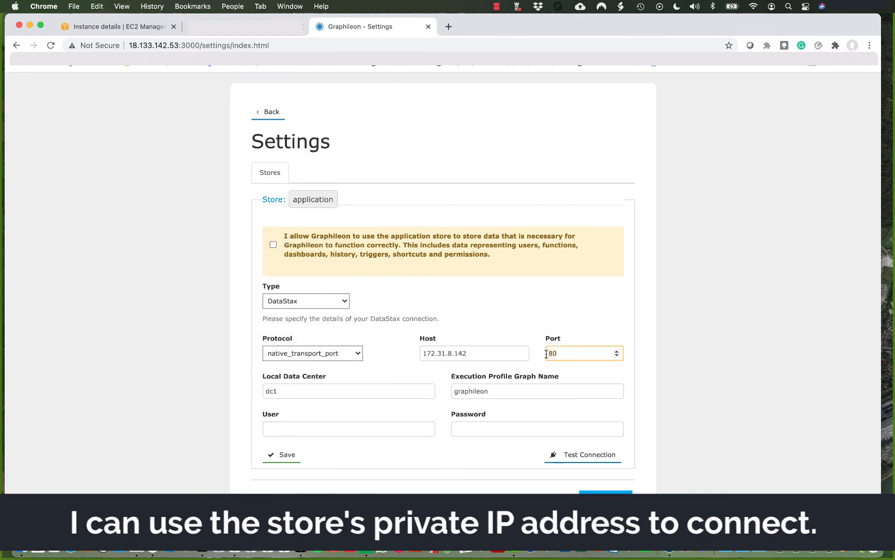
key(super+a)
text(9042)
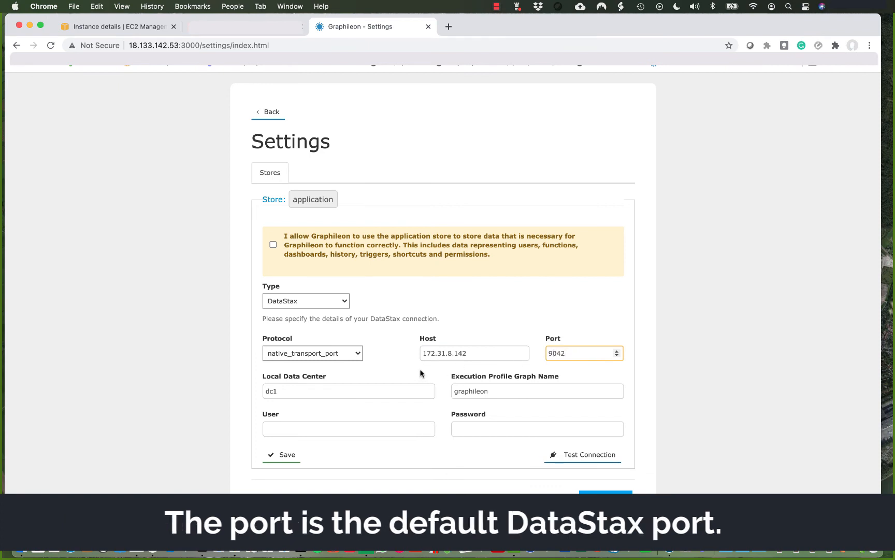
click(329, 429)
text(a)
click(475, 428)
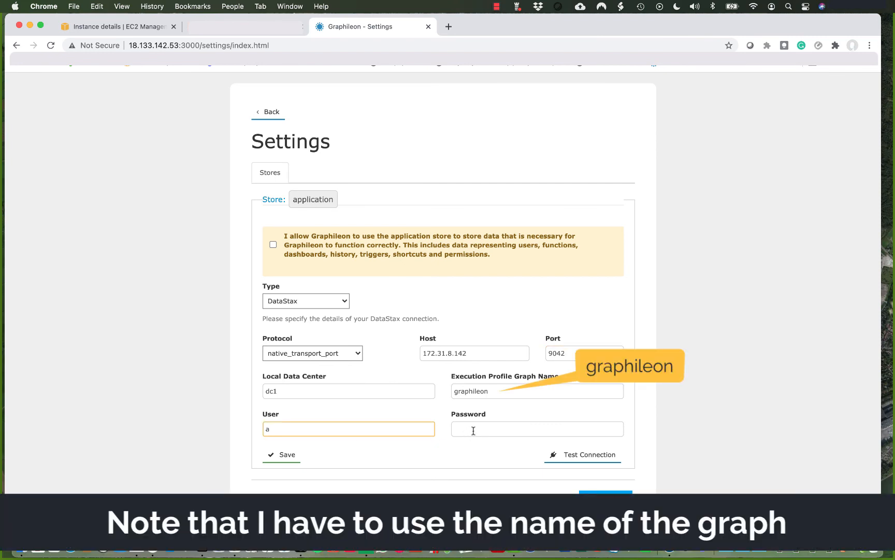
text(a)
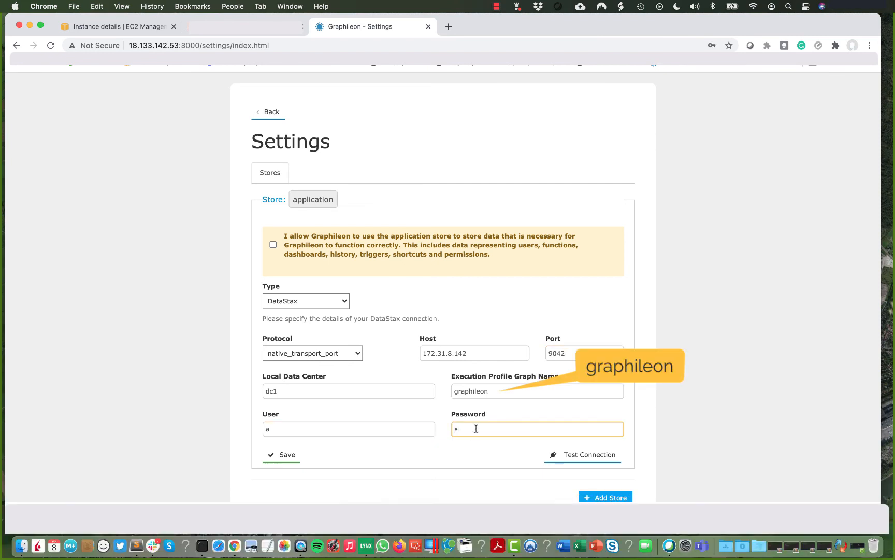
Test the connection, allow Graphileon to use the store, and save it.
click(570, 456)
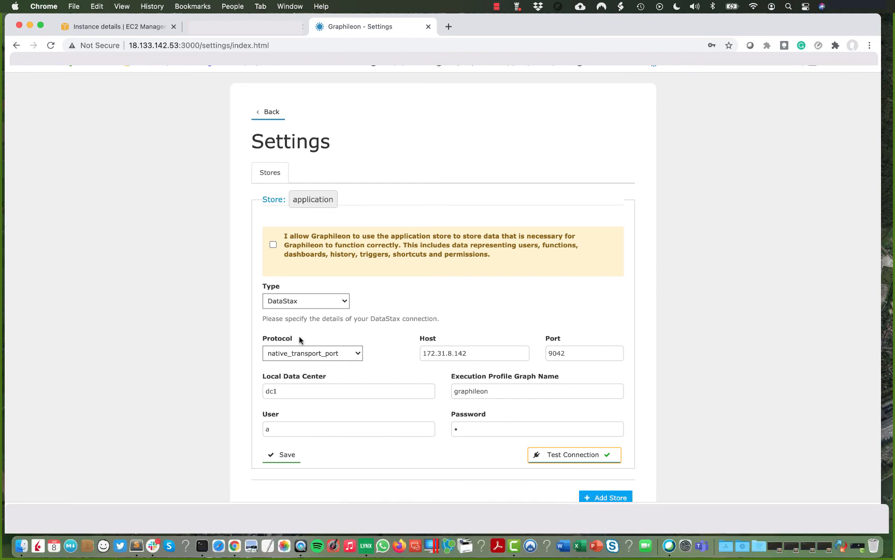
click(274, 246)
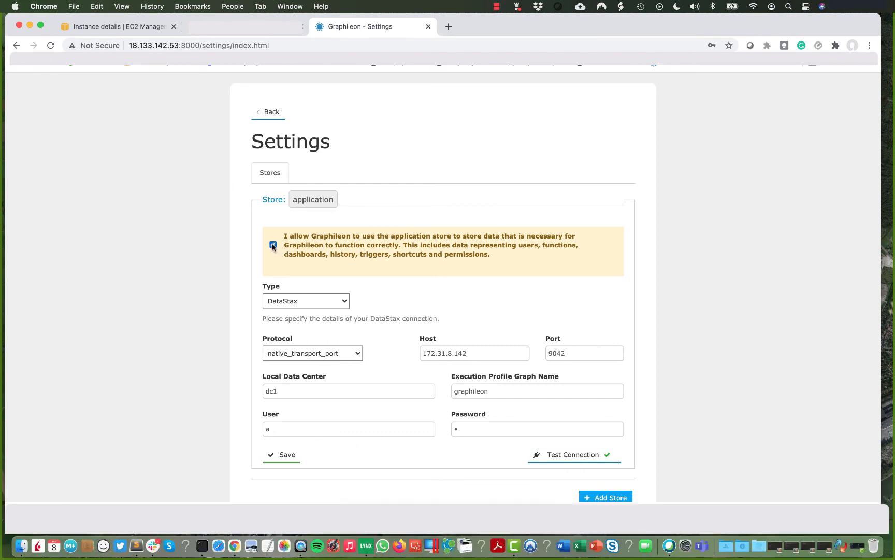
click(287, 455)
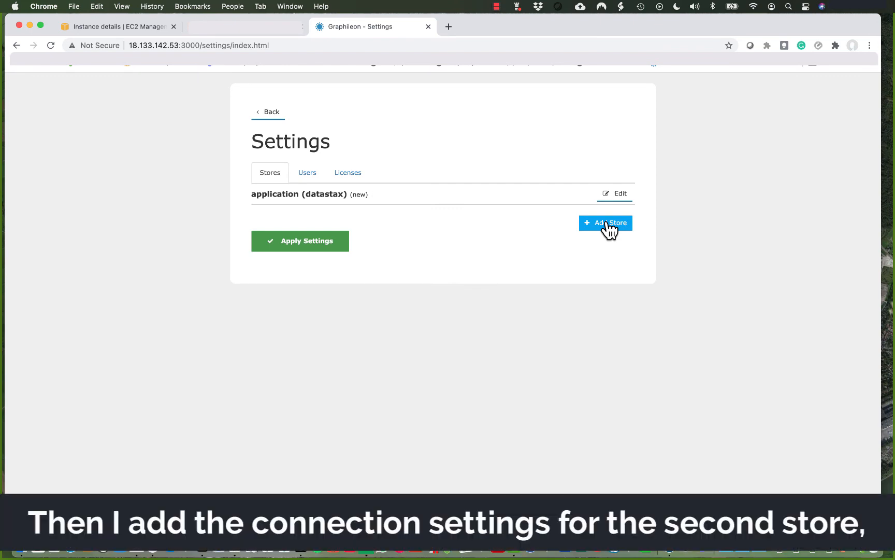
Add a second DataStax store with the copied host address and port 9042.
click(609, 226)
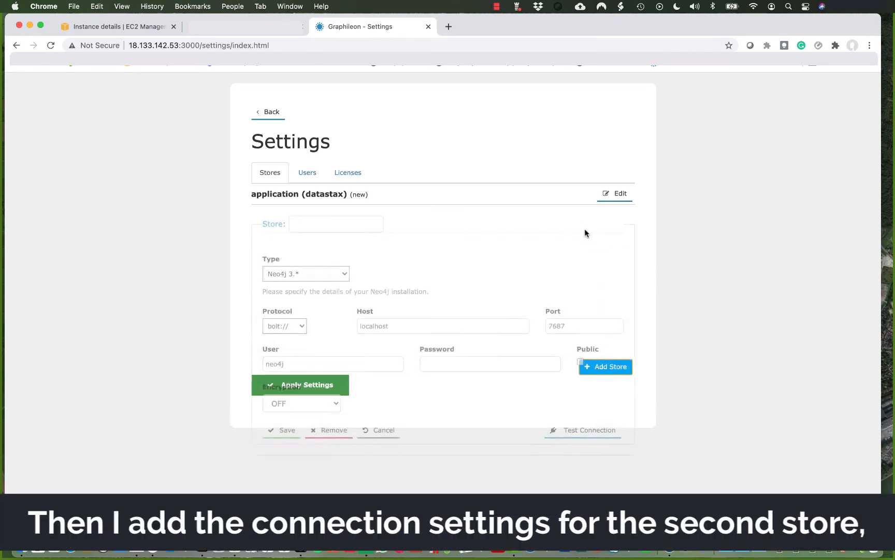
click(334, 274)
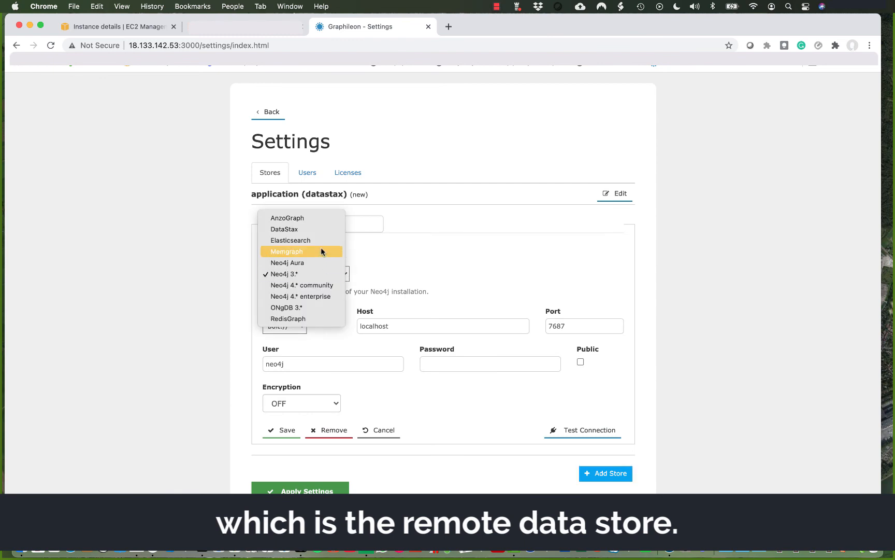
click(320, 231)
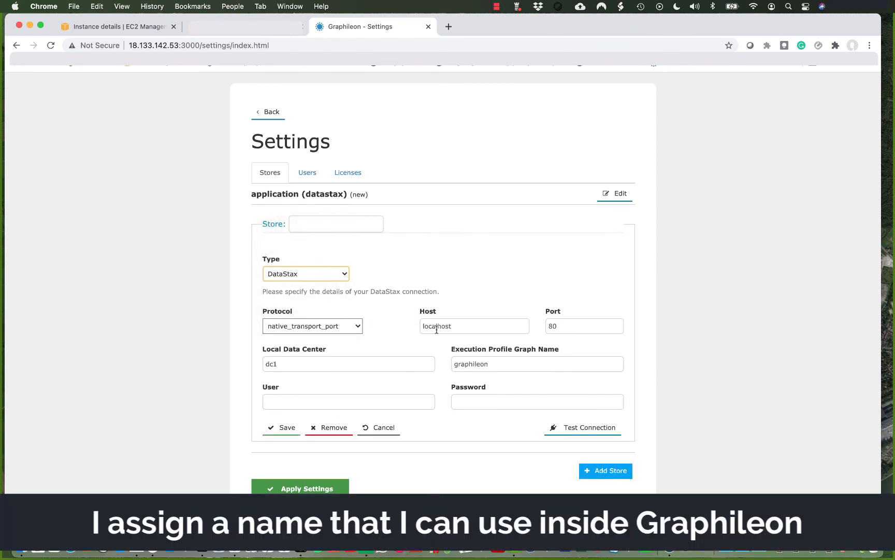
click(453, 327)
key(super+v)
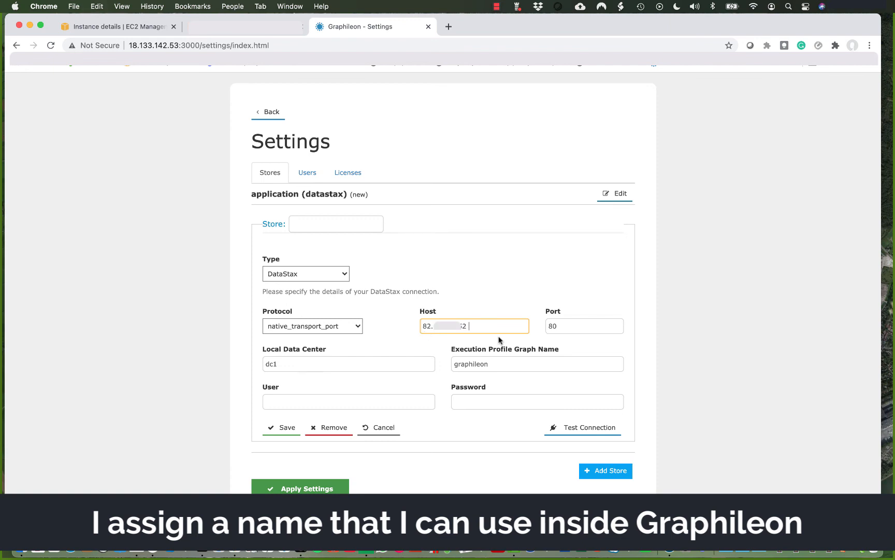
click(551, 327)
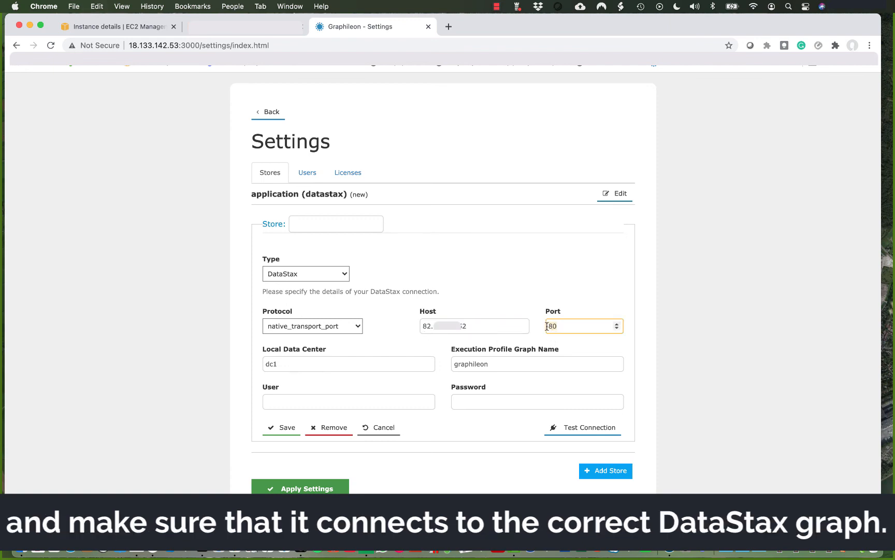
double_click(546, 325)
text(9042)
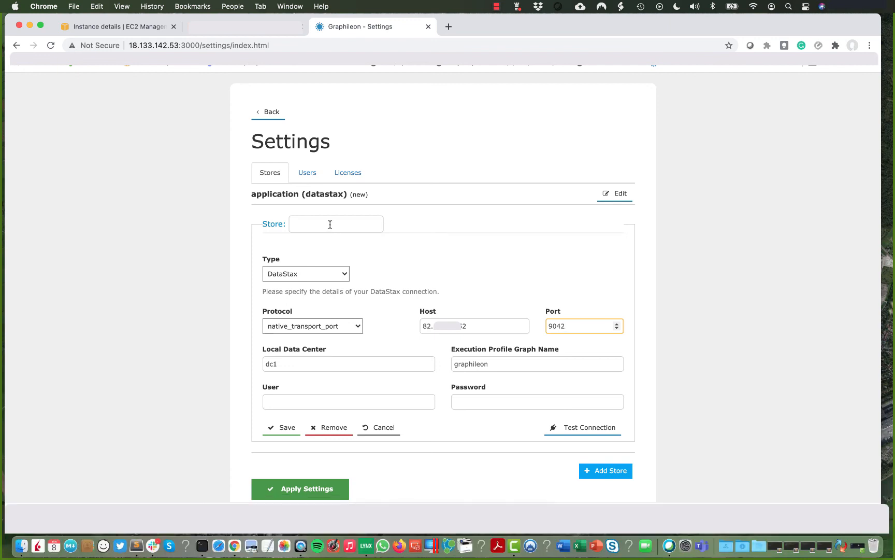
Name the store 'data' with graph quickstart, enter credentials, test the connection and save.
click(330, 224)
text(data)
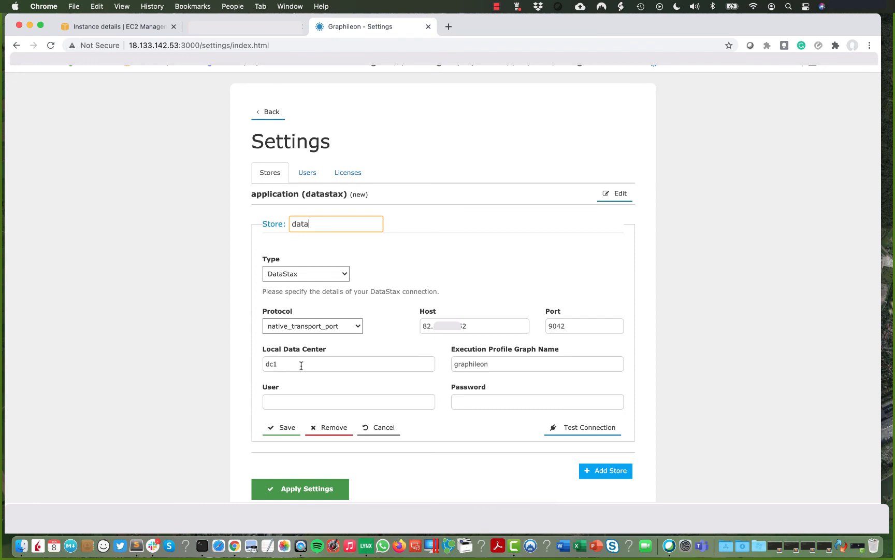
double_click(489, 363)
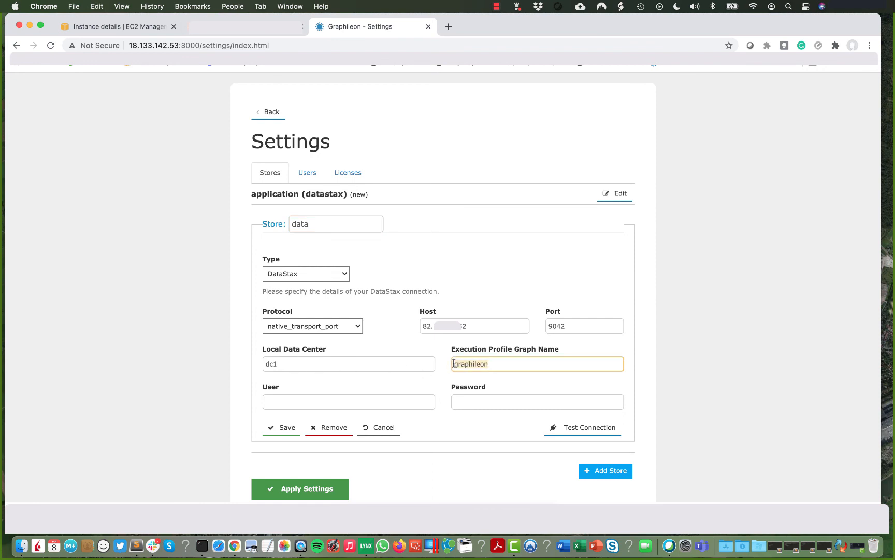
text(quickstart)
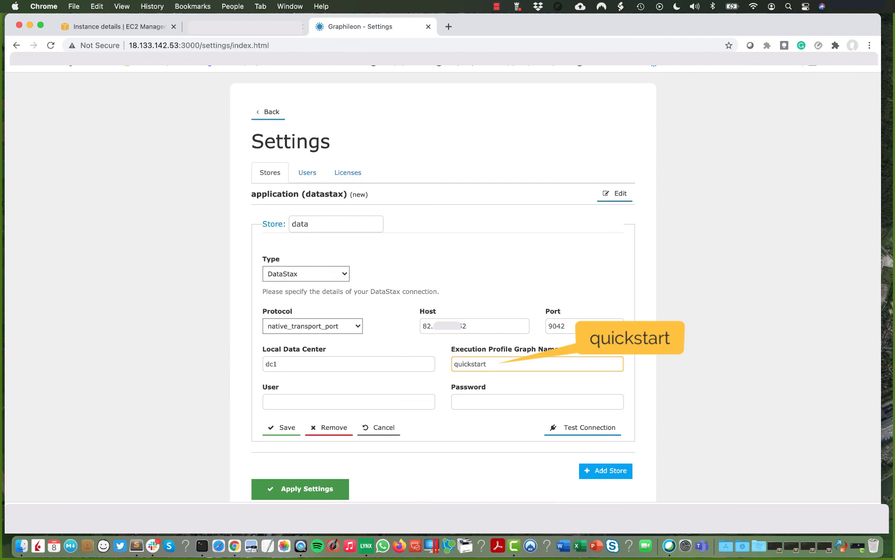
click(402, 398)
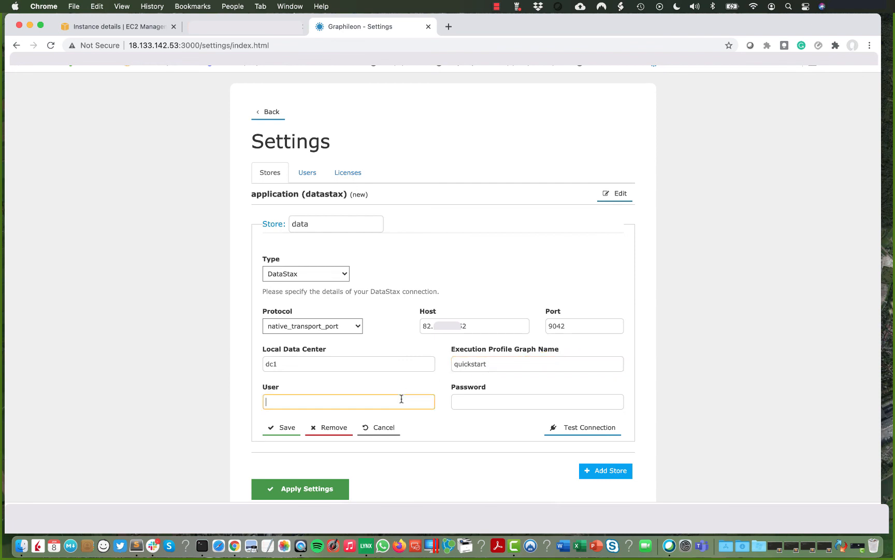
text(a)
click(471, 404)
text(a)
click(576, 430)
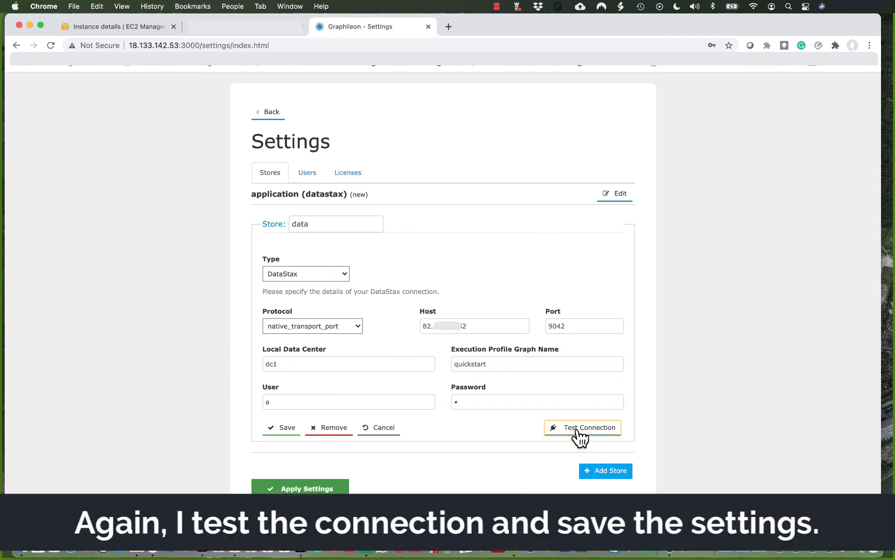
click(288, 427)
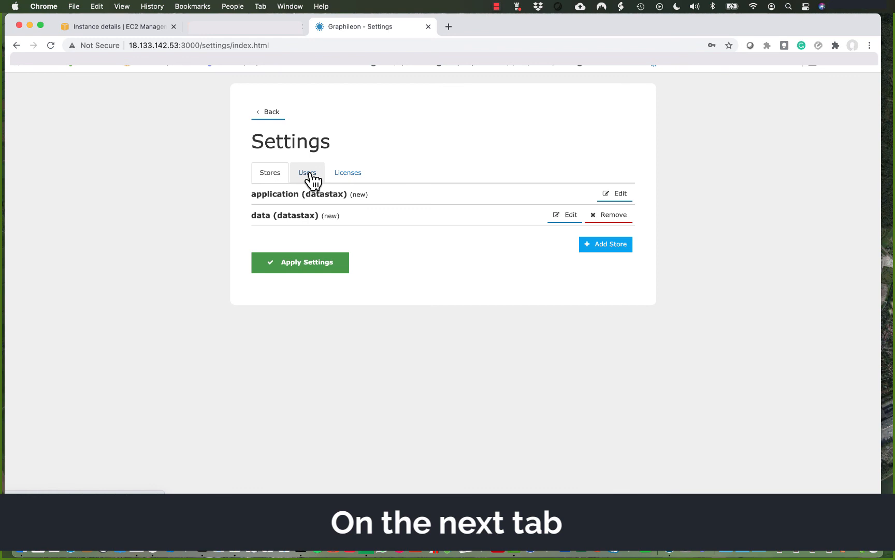
Create admin user 'test' with a confirmed password, save it, and apply all settings.
click(310, 175)
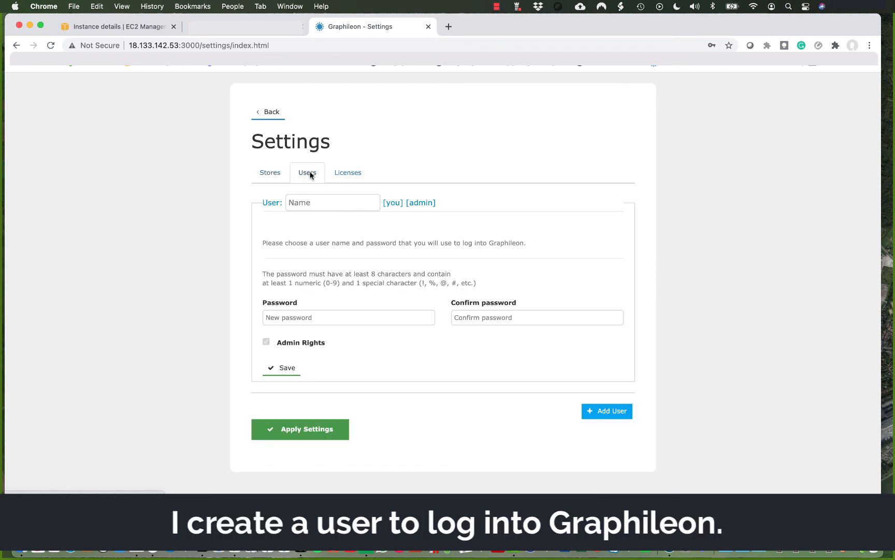
click(324, 201)
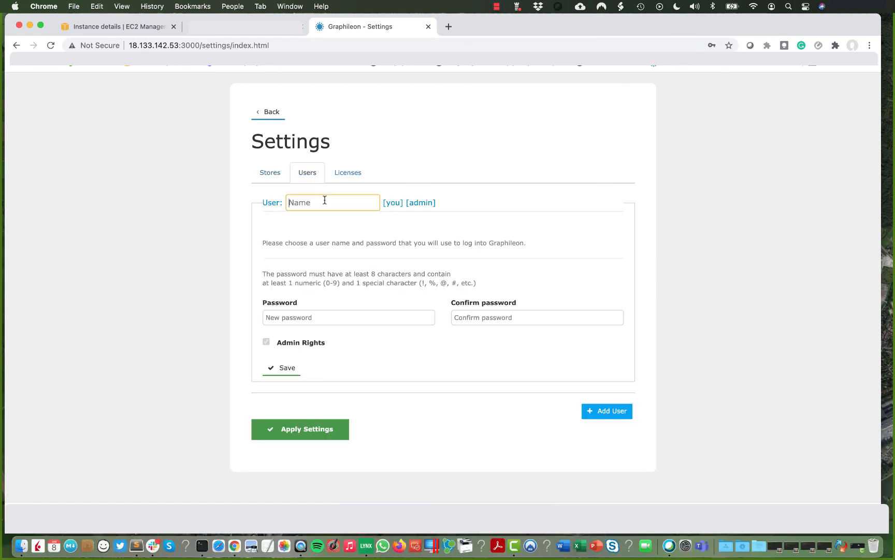
text(test)
key(Tab)
text(test)
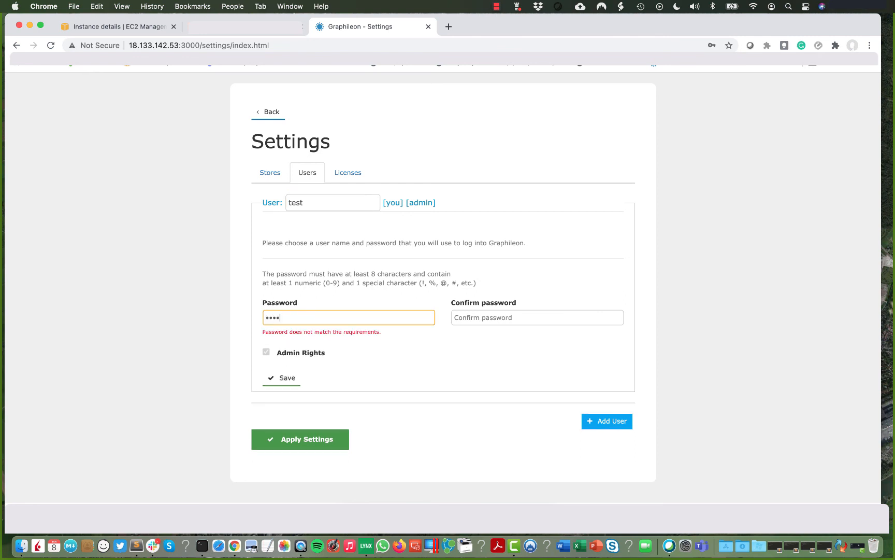
text(123!)
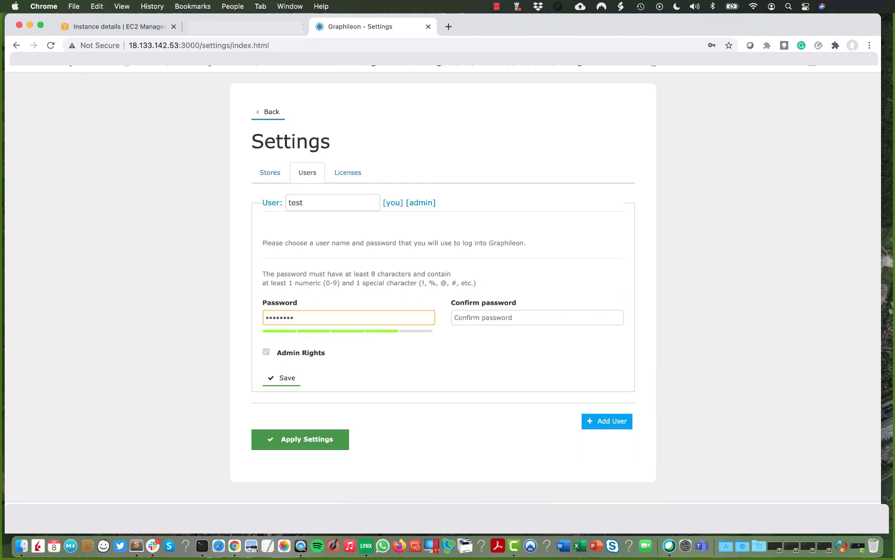
key(Tab)
text(test1)
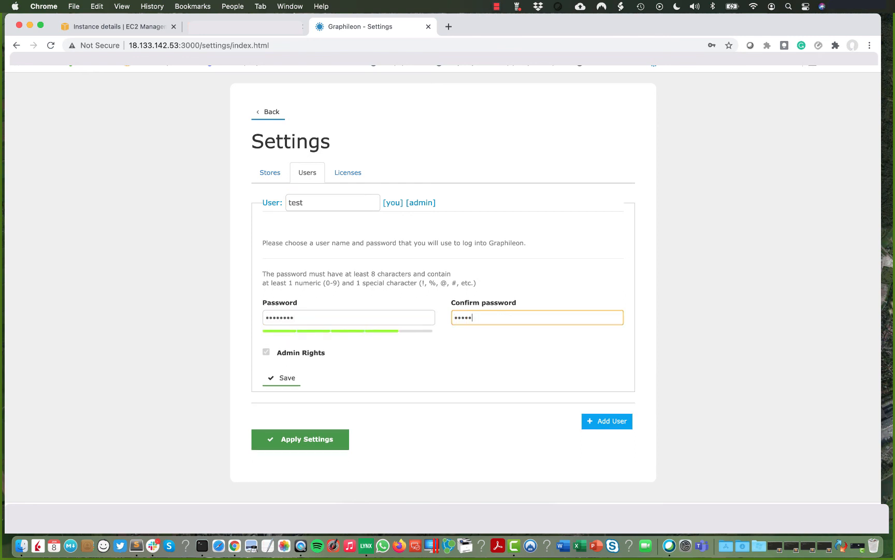
text(23!)
click(285, 378)
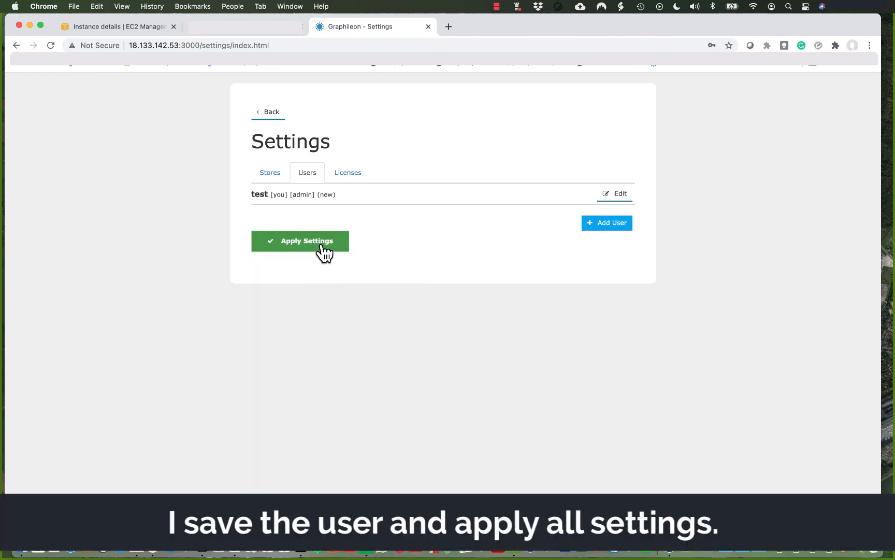
click(321, 243)
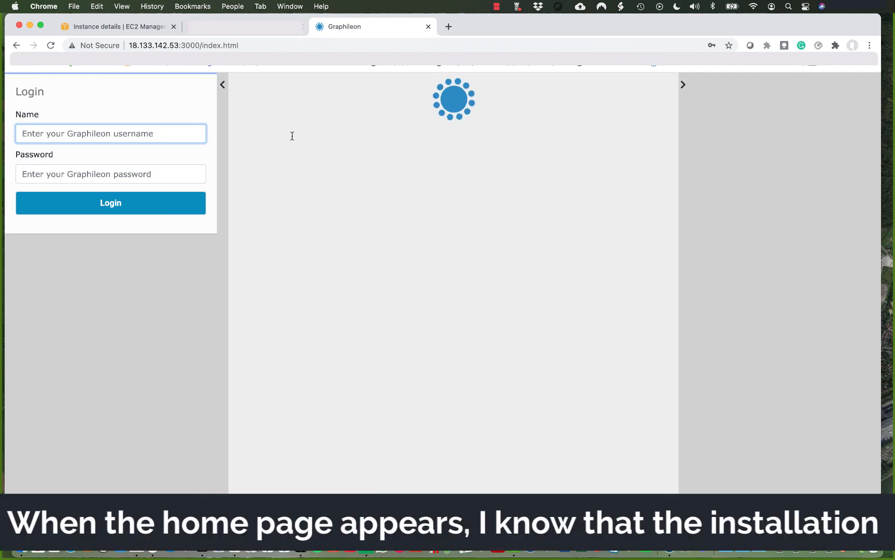
Log in to Graphileon as user 'test' with the account password.
text(test)
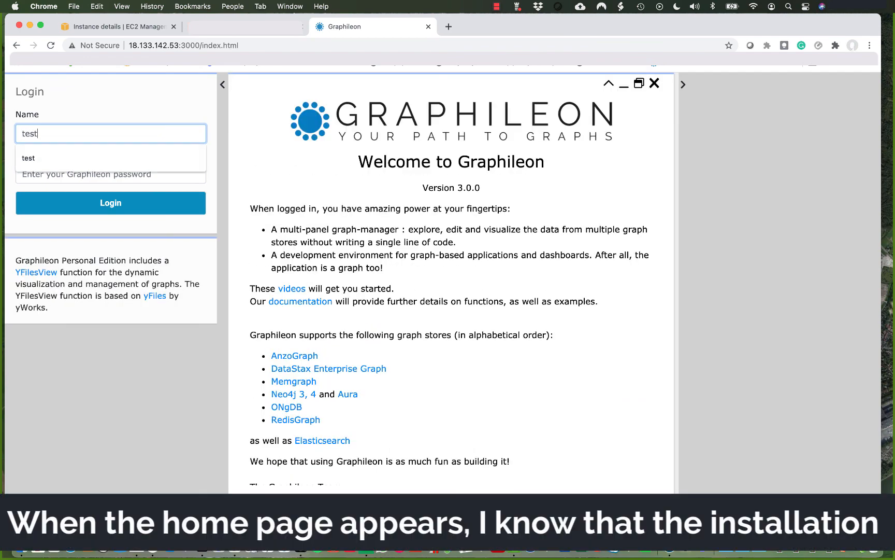
key(Tab)
text(testtest)
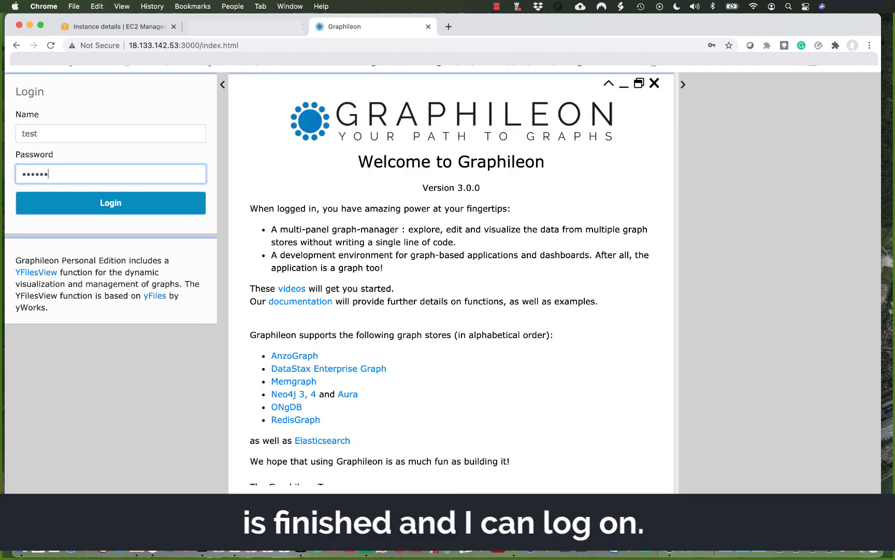
click(115, 204)
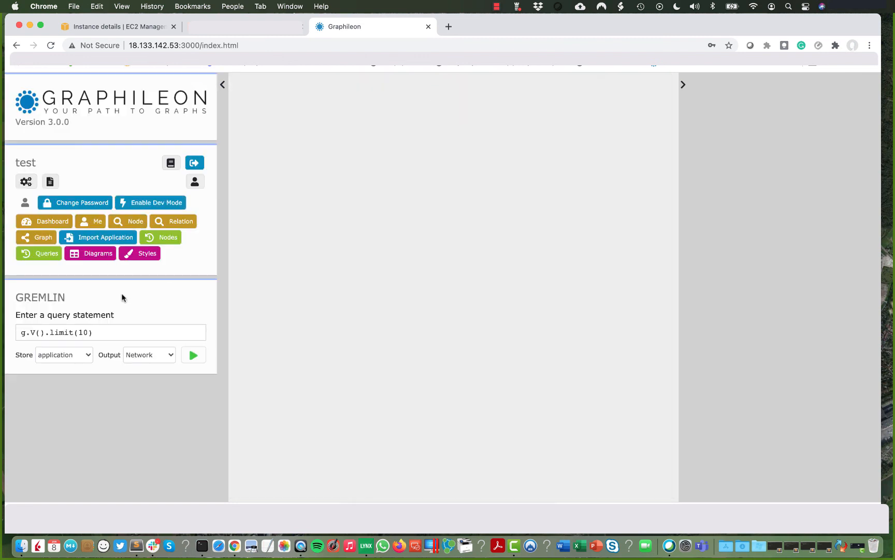
Run the g.V().limit(10) query, then rerun it with the store switched to data.
click(193, 355)
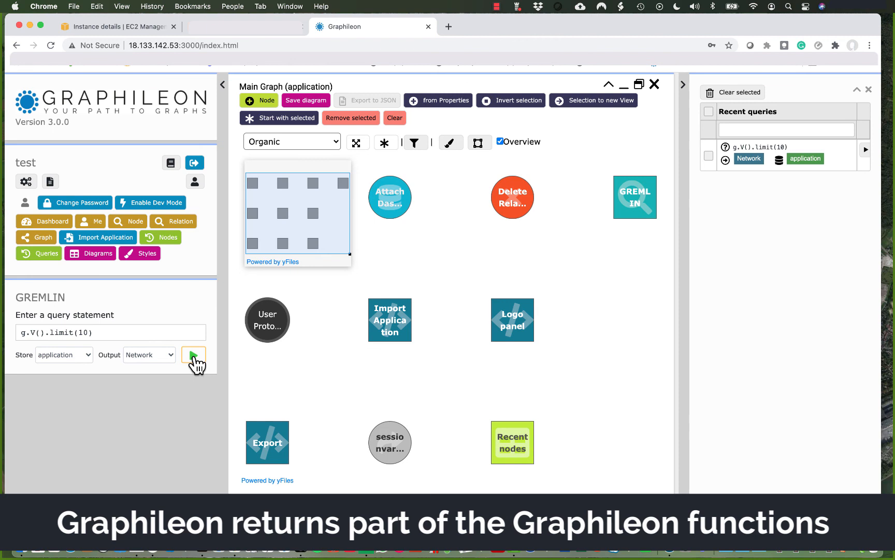
click(86, 355)
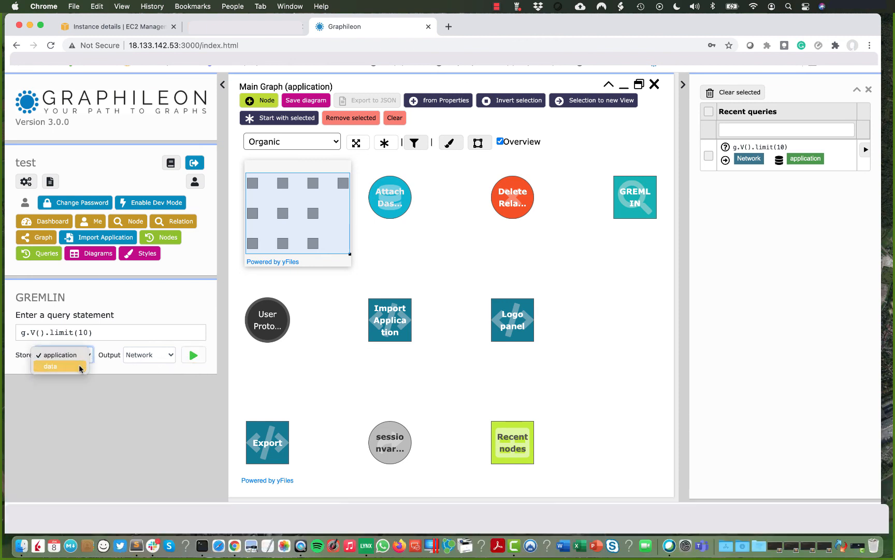
key(Return)
click(195, 355)
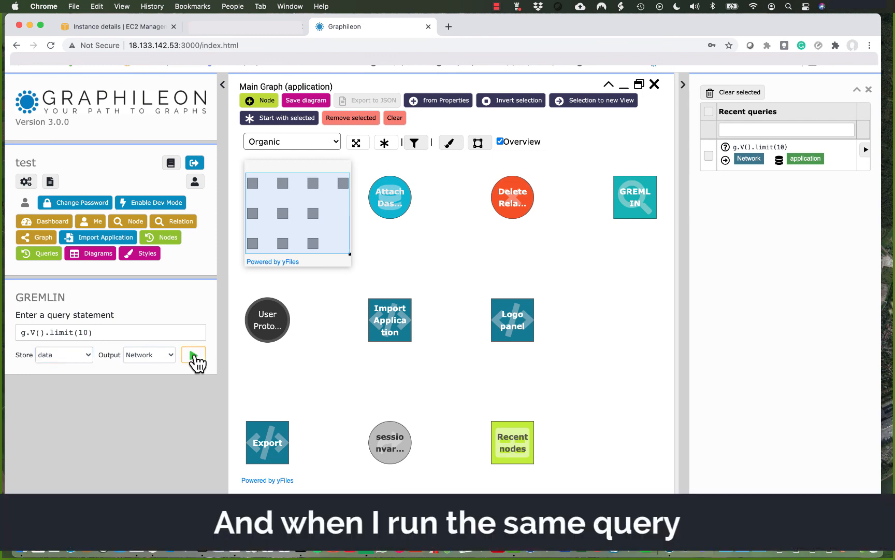